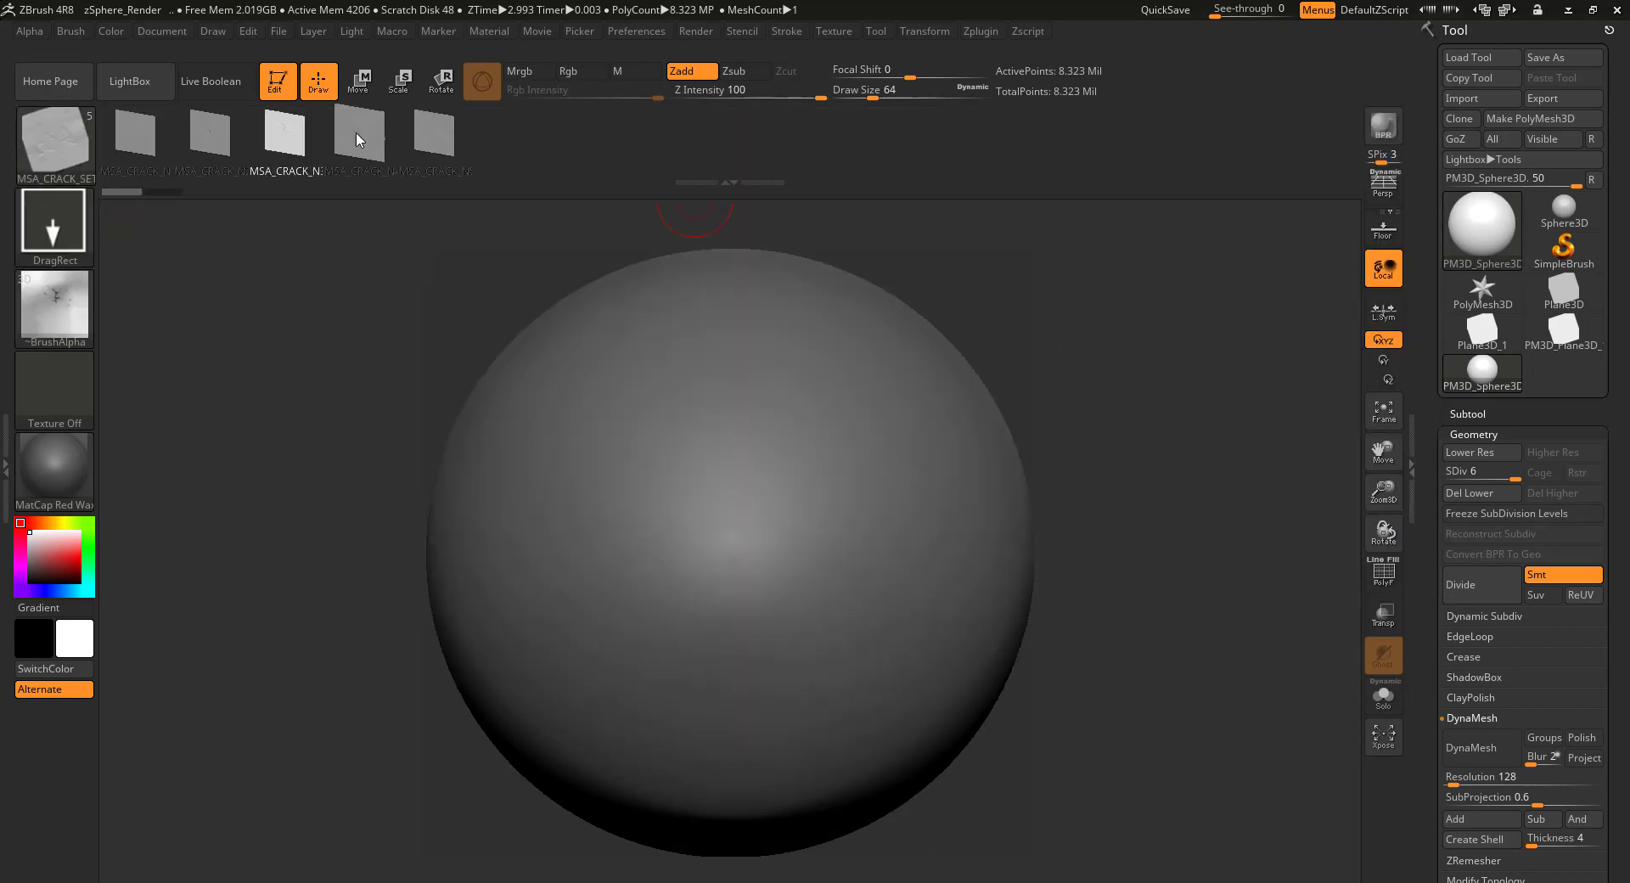
- Stamp the fourth crack alpha as large cracks on the sphere, then undo it
left_click(357, 141)
left_click_drag(995, 332, 1246, 165)
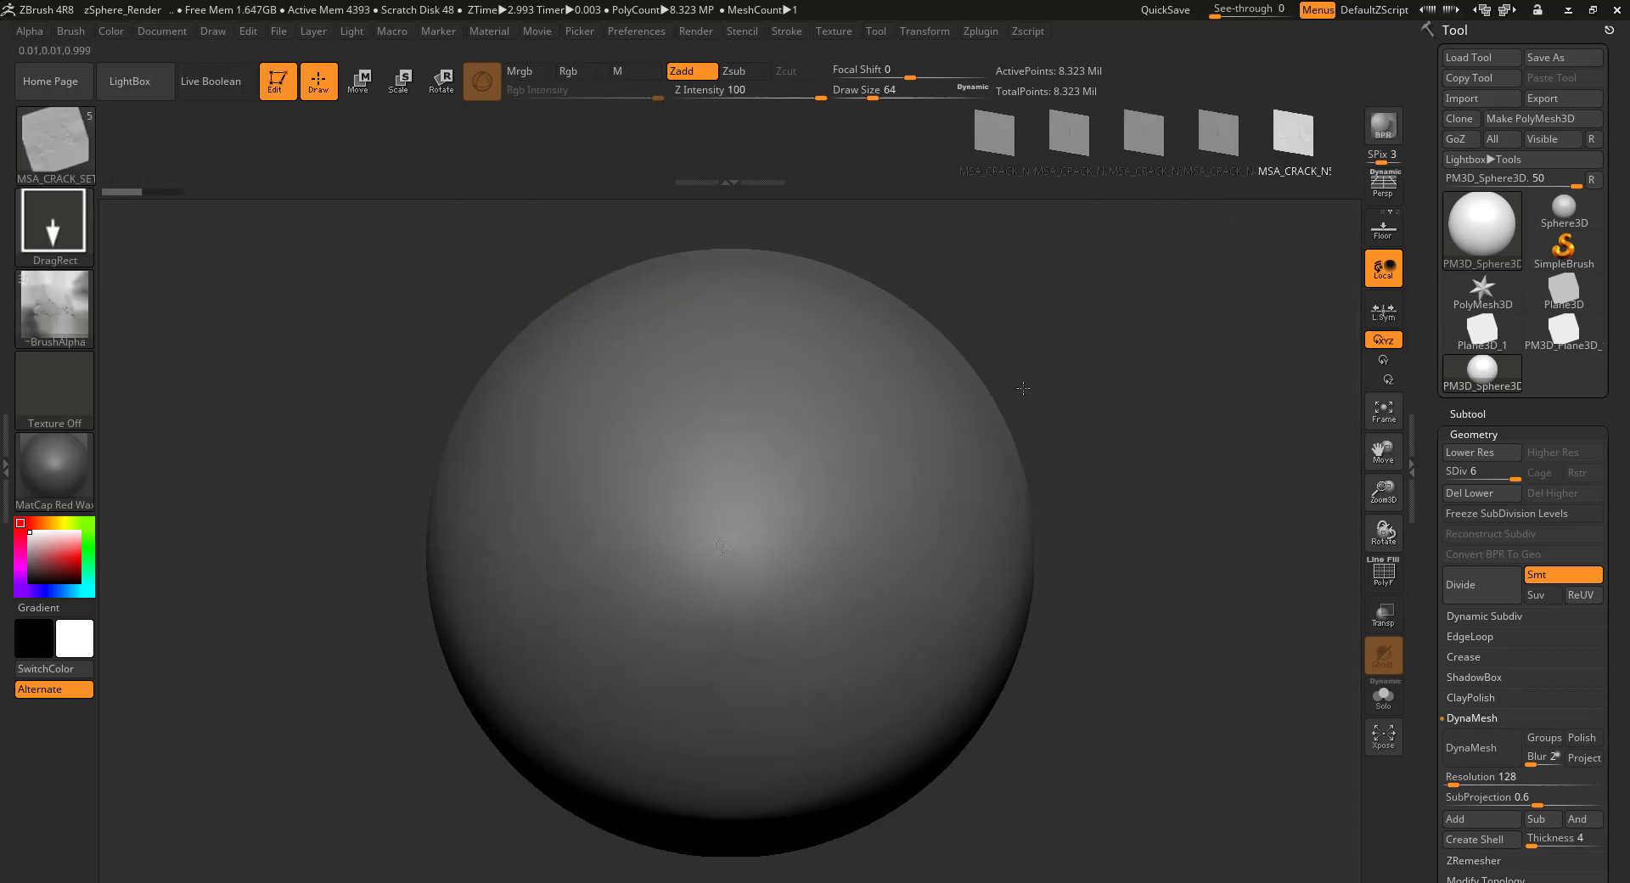
left_click_drag(724, 546, 1332, 242)
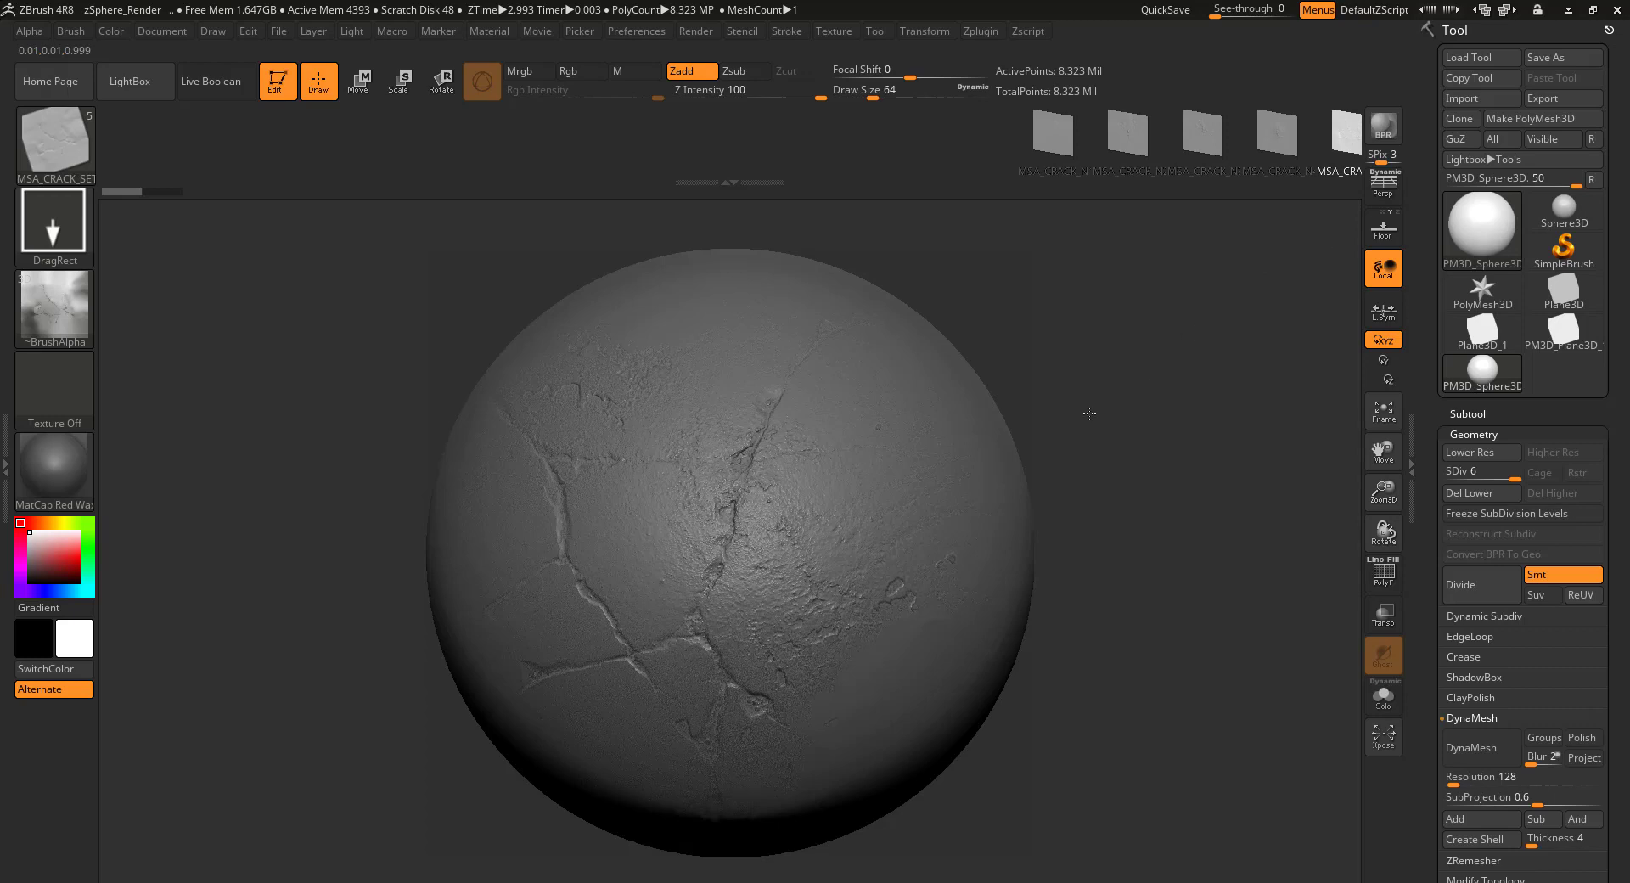
key("ctrl+z")
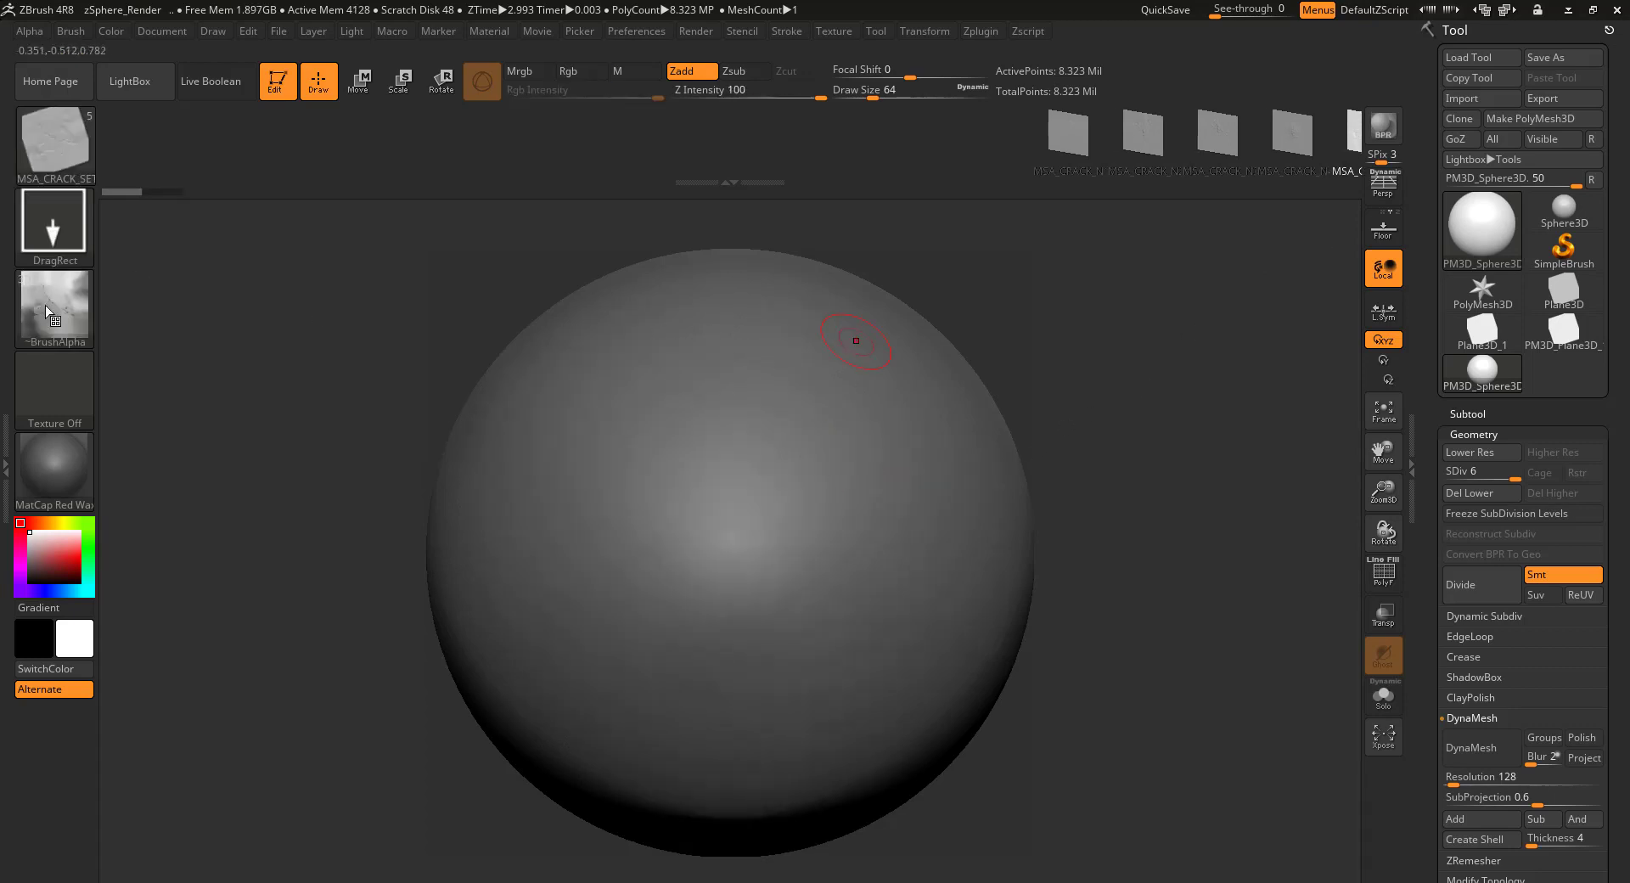
- Stamp a different crack alpha diagonally across the sphere, redrawing it longer toward the upper left
left_click(1082, 157)
left_click_drag(742, 535, 844, 649)
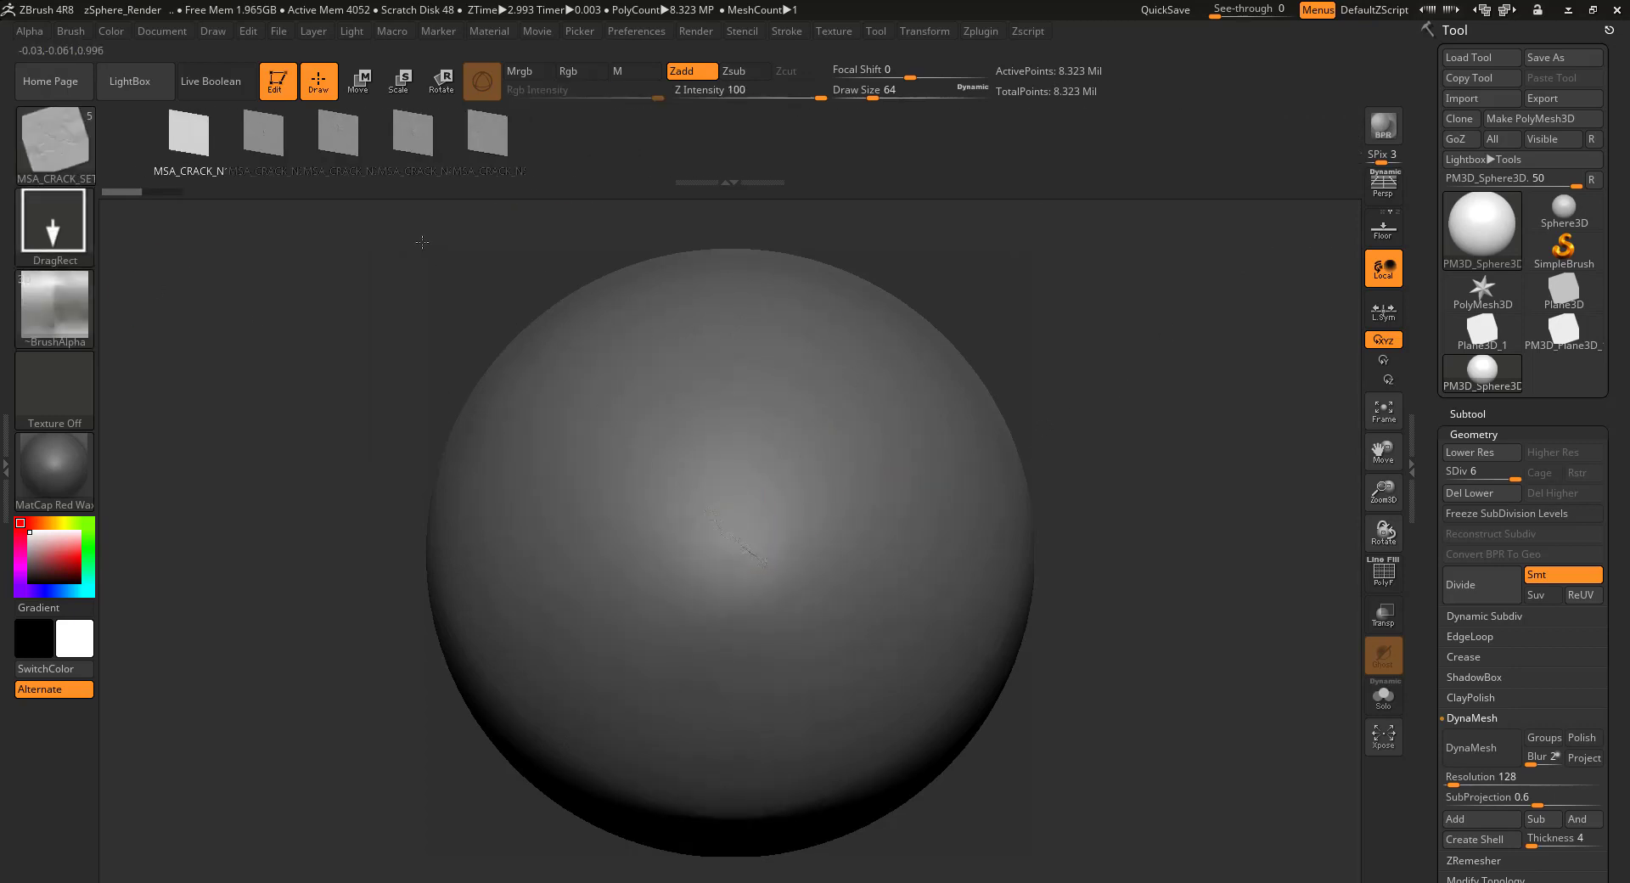
left_click_drag(736, 550, 926, 704)
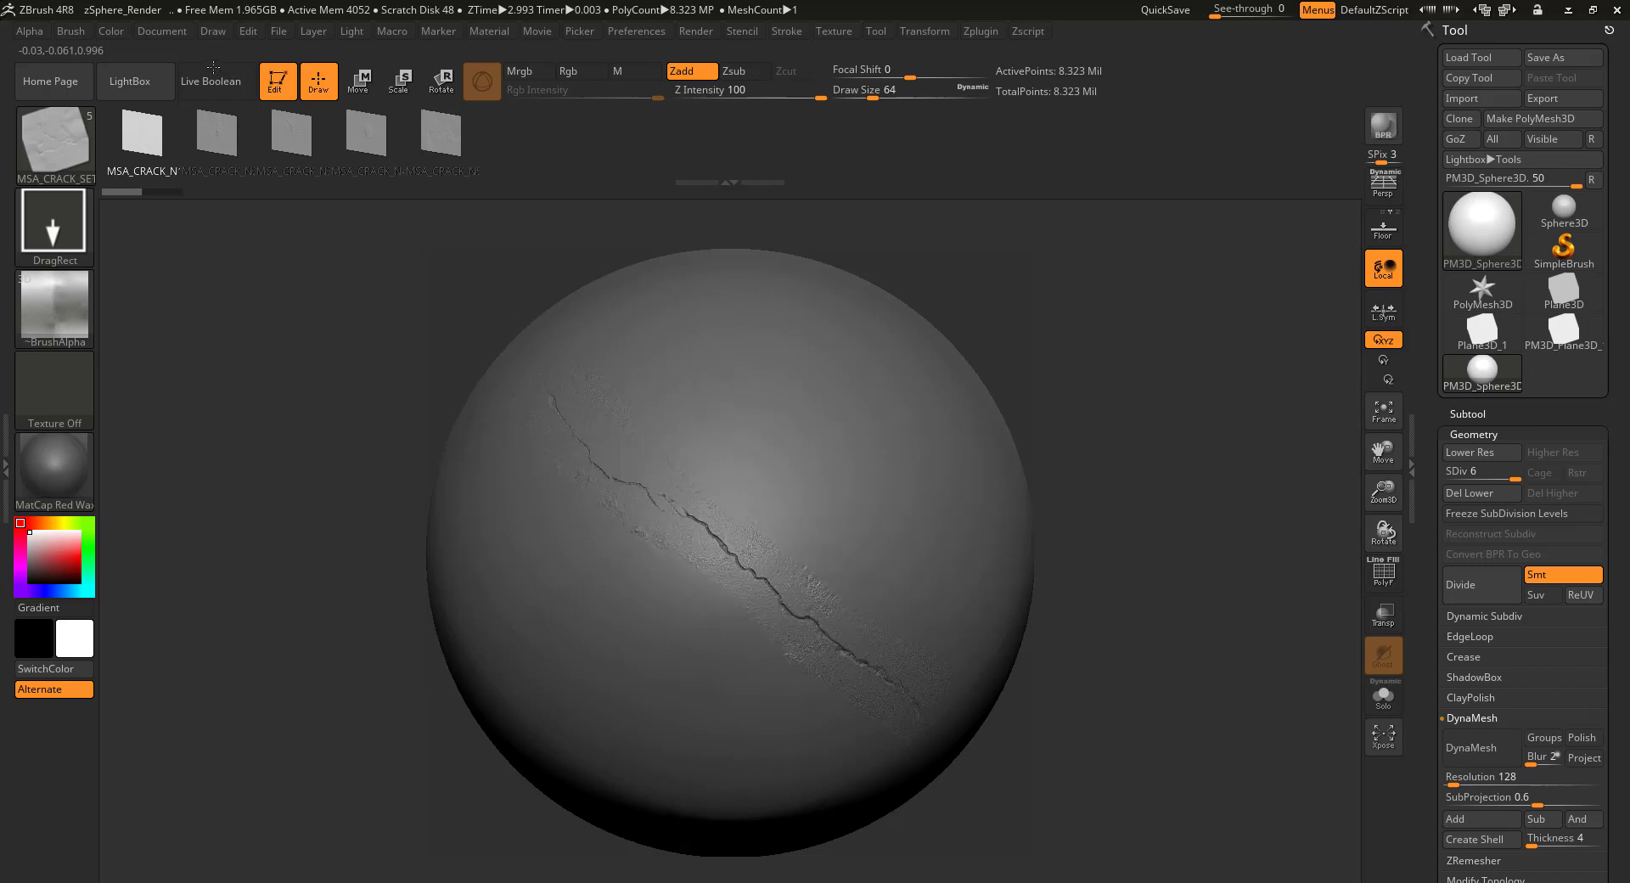
left_click_drag(713, 539, 917, 705)
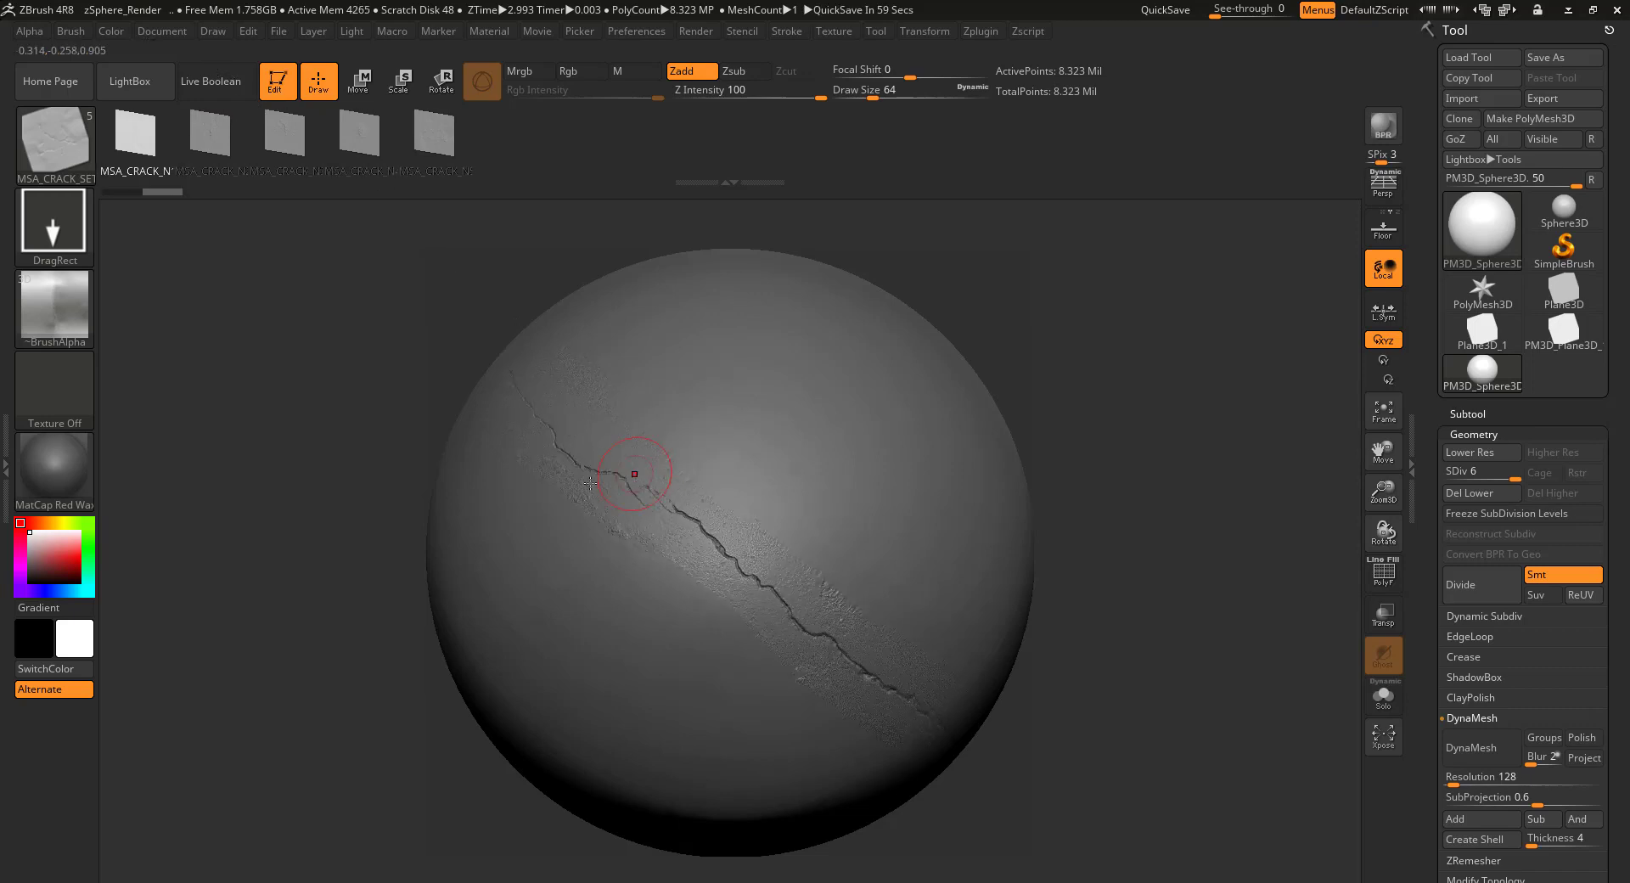
key("ctrl")
left_click(54, 140)
- Load the brick stamp set and try MSA_BRICK_N1 as a large brick wall, then undo it
left_click(668, 556)
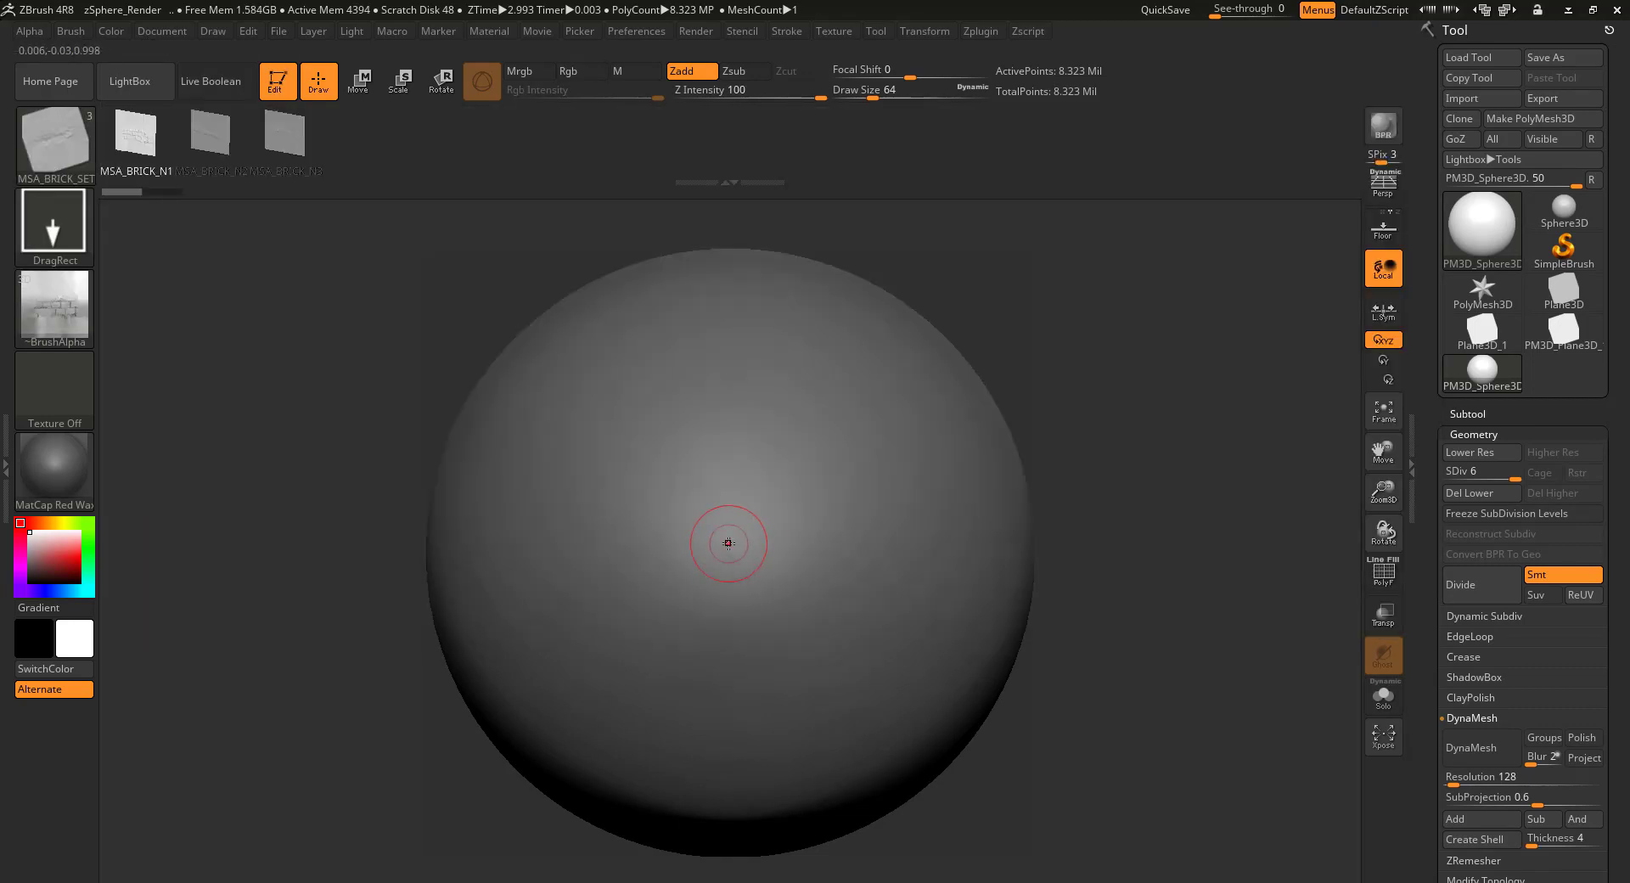
left_click_drag(727, 539, 775, 536)
left_click_drag(730, 770, 703, 869)
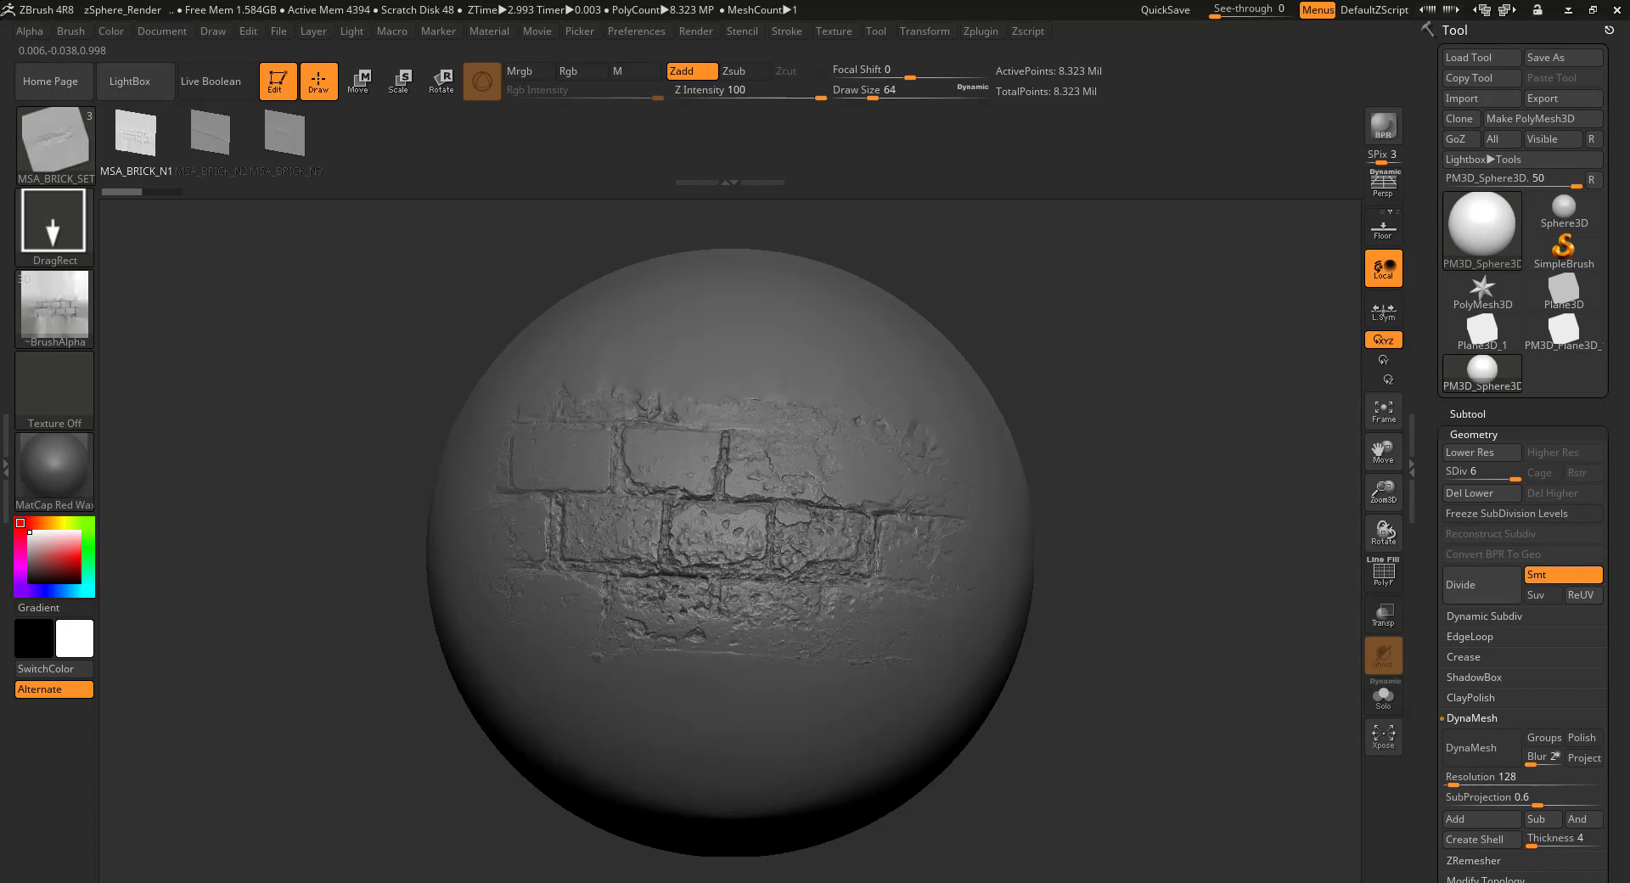
key("ctrl+z")
- Try MSA_BRICK_N2 as a brick band, undo it, then stamp MSA_BRICK_N3 across the sphere's middle
key("Right")
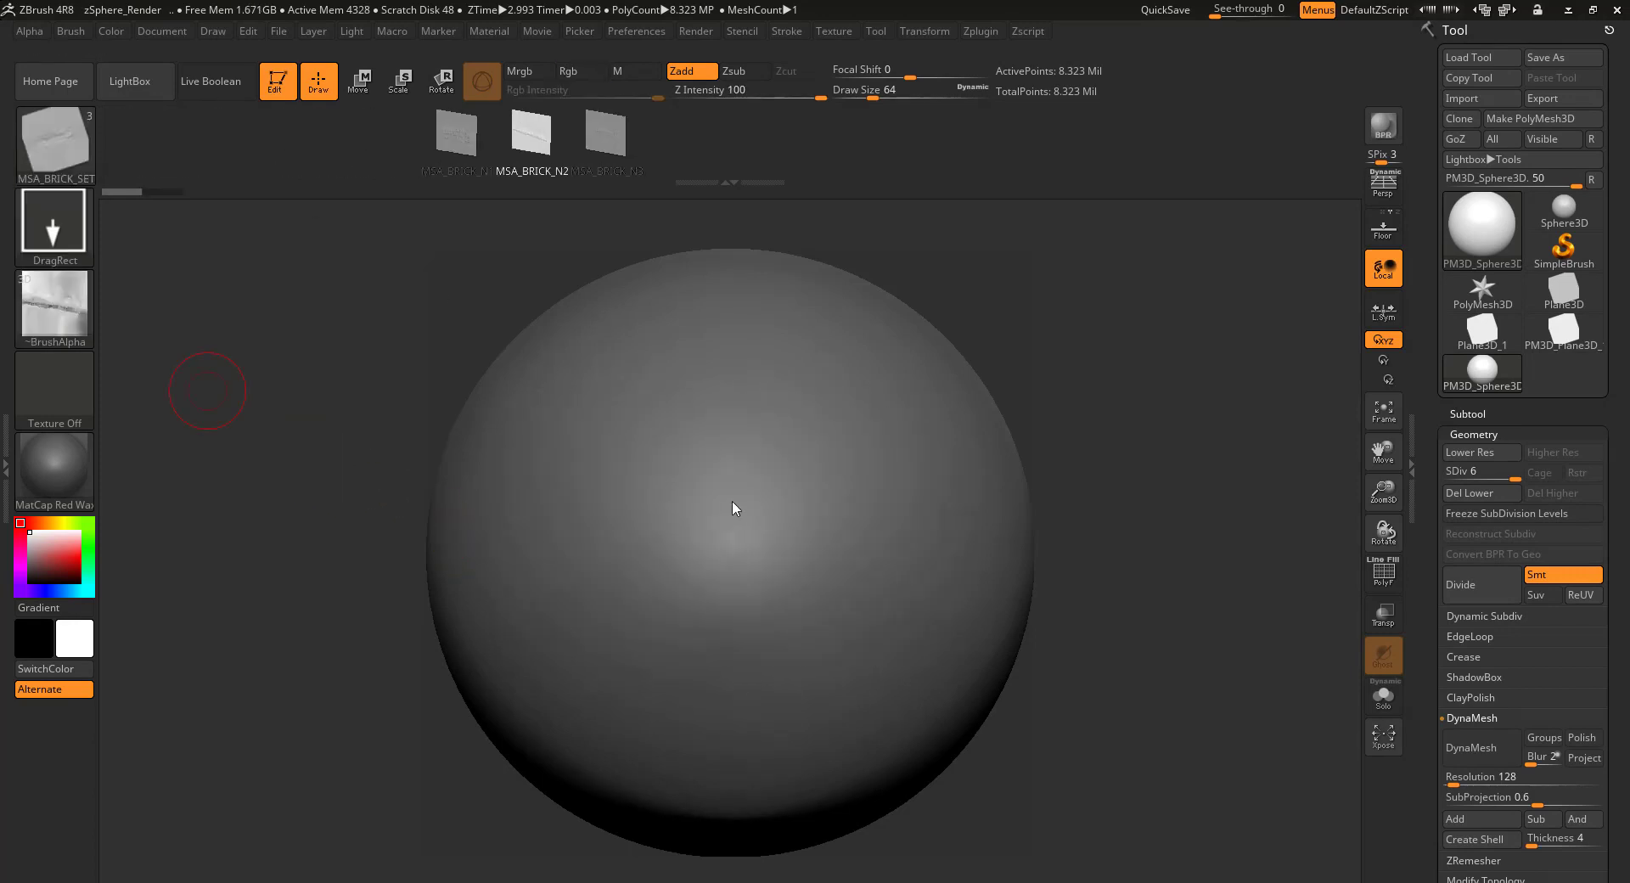
left_click_drag(740, 528, 745, 9)
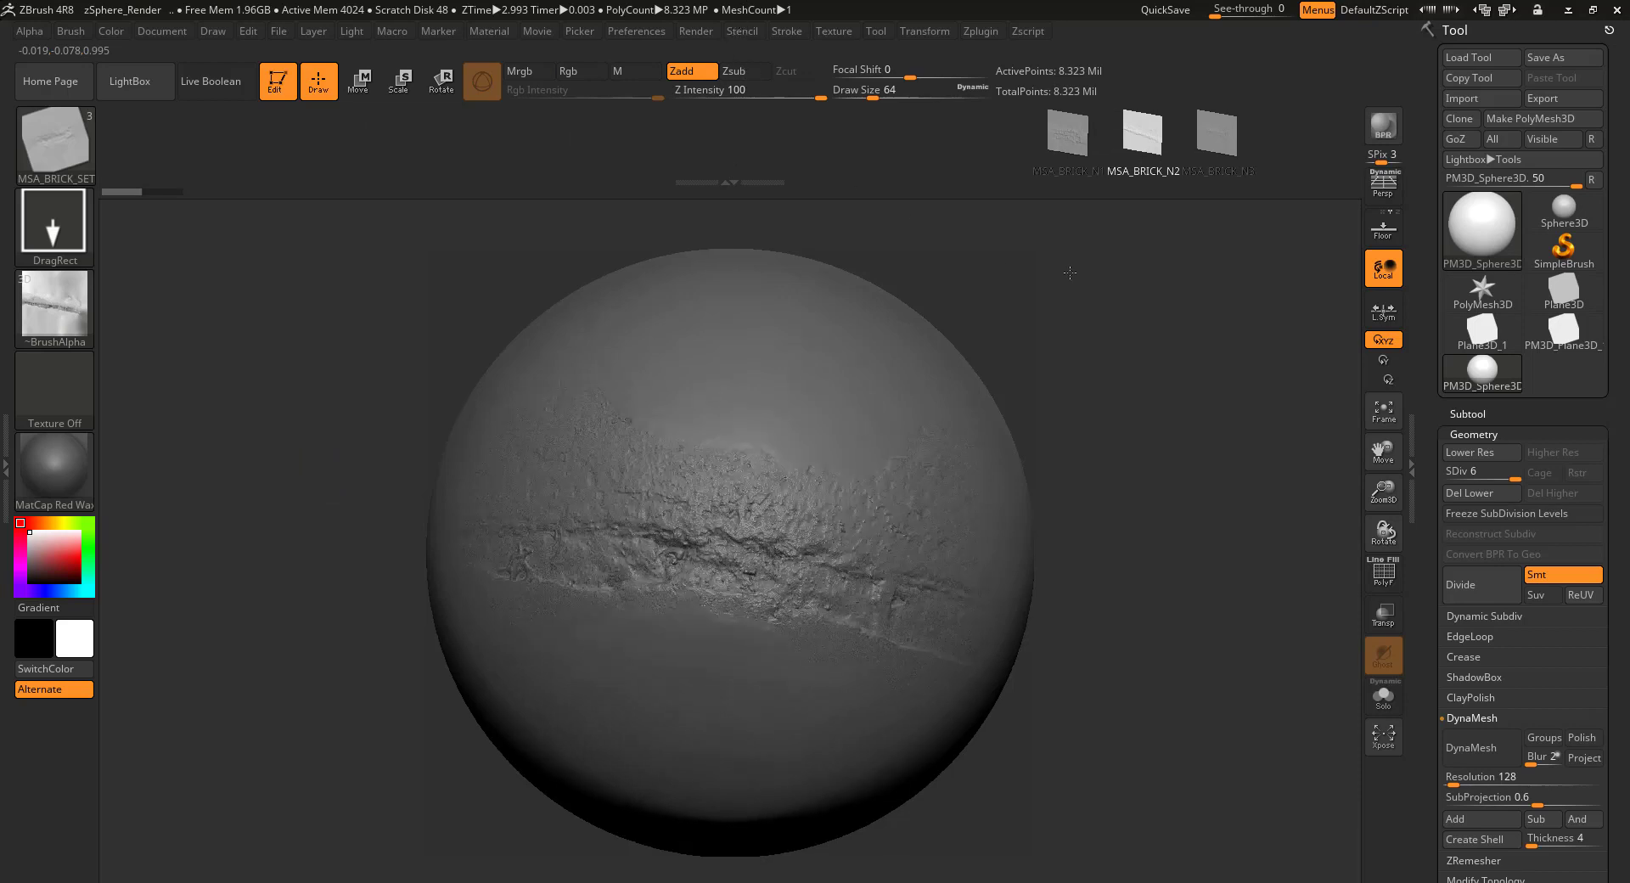
key("ctrl+z")
key("Right")
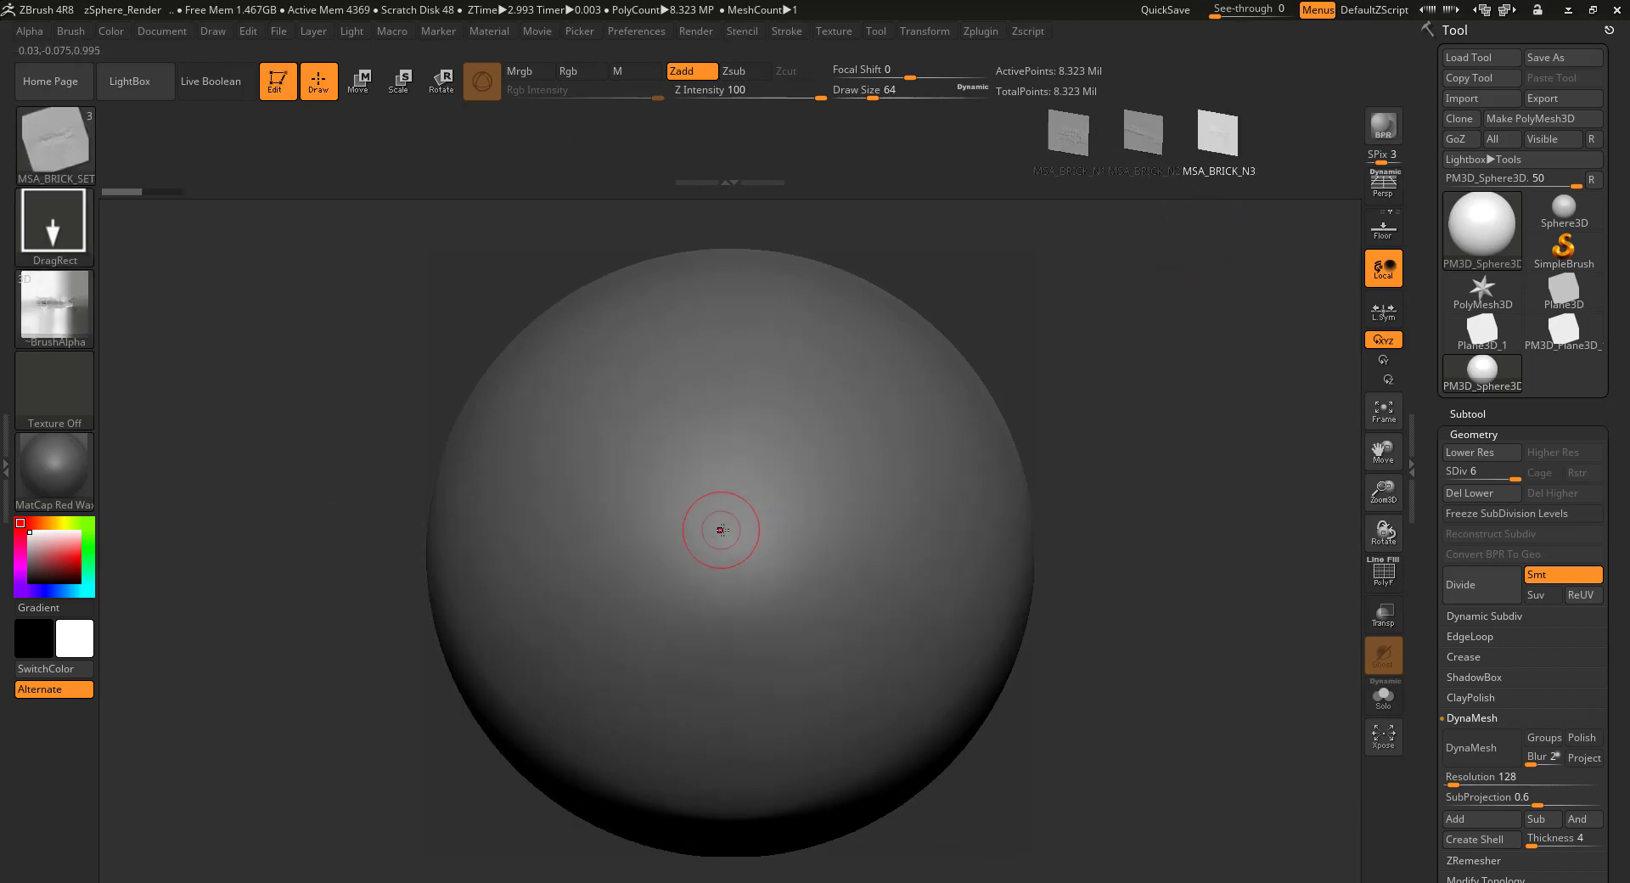
left_click_drag(722, 530, 823, 3)
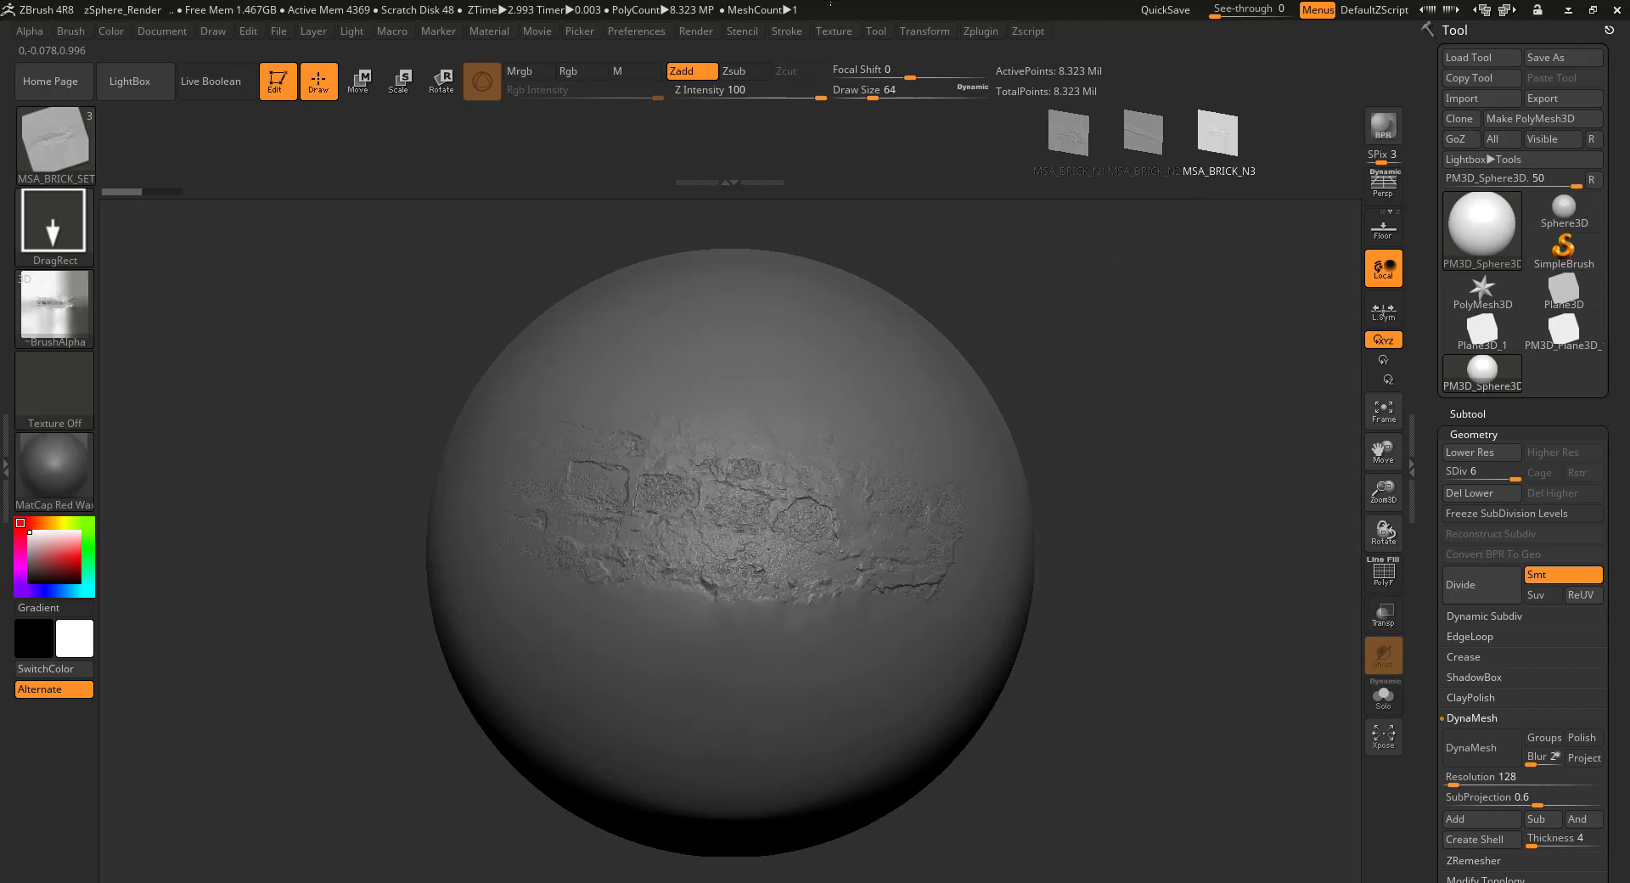
- Clear the bricks and try a damaged stamp as a centre crack grown into a rounded patch, then undo
key("ctrl+z")
key("Down")
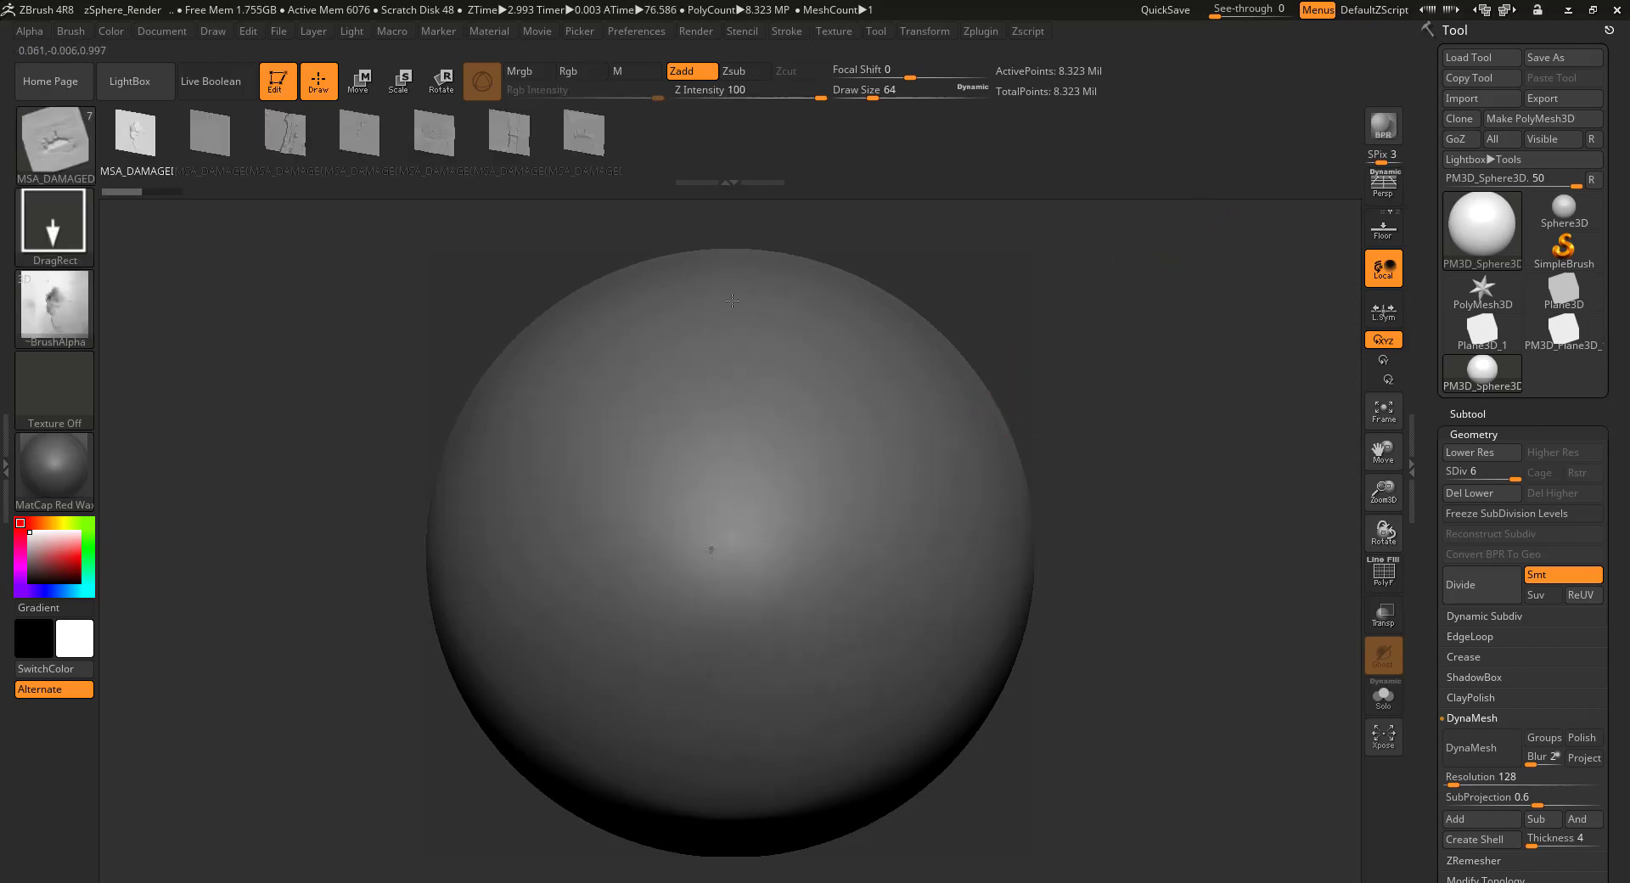
left_click_drag(710, 549, 1045, 108)
mouse_move(1435, 457)
left_mouse_down()
mouse_move(1291, 684)
mouse_move(979, 475)
left_mouse_up()
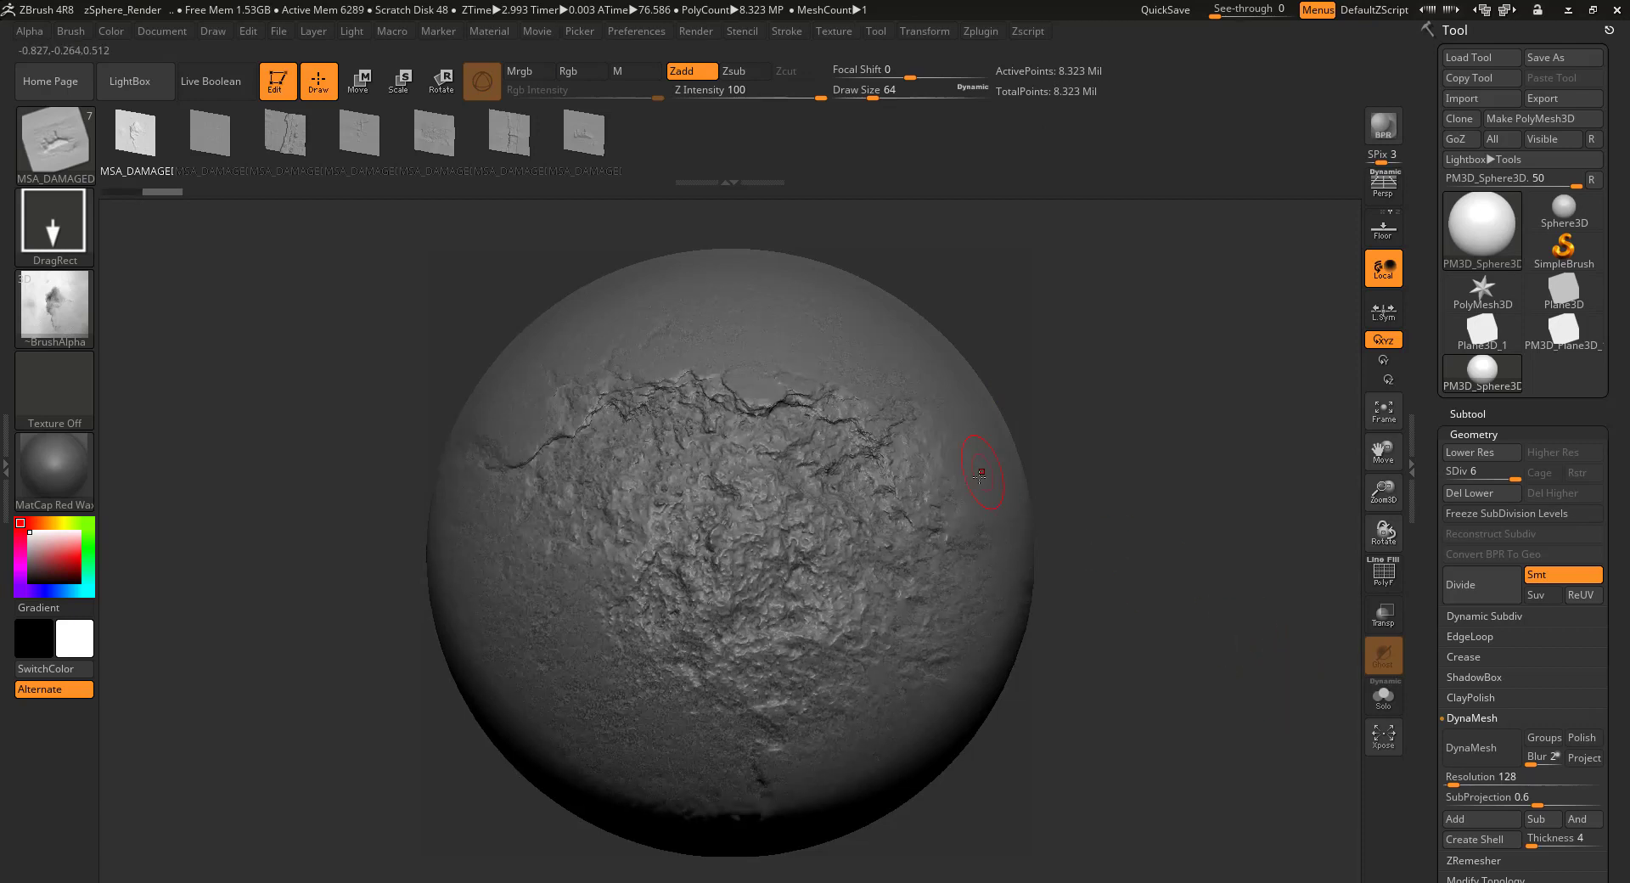
key("ctrl+z")
- Test the second damaged alpha and the damaged-set crack alpha on the sphere, undoing each
left_click(209, 134)
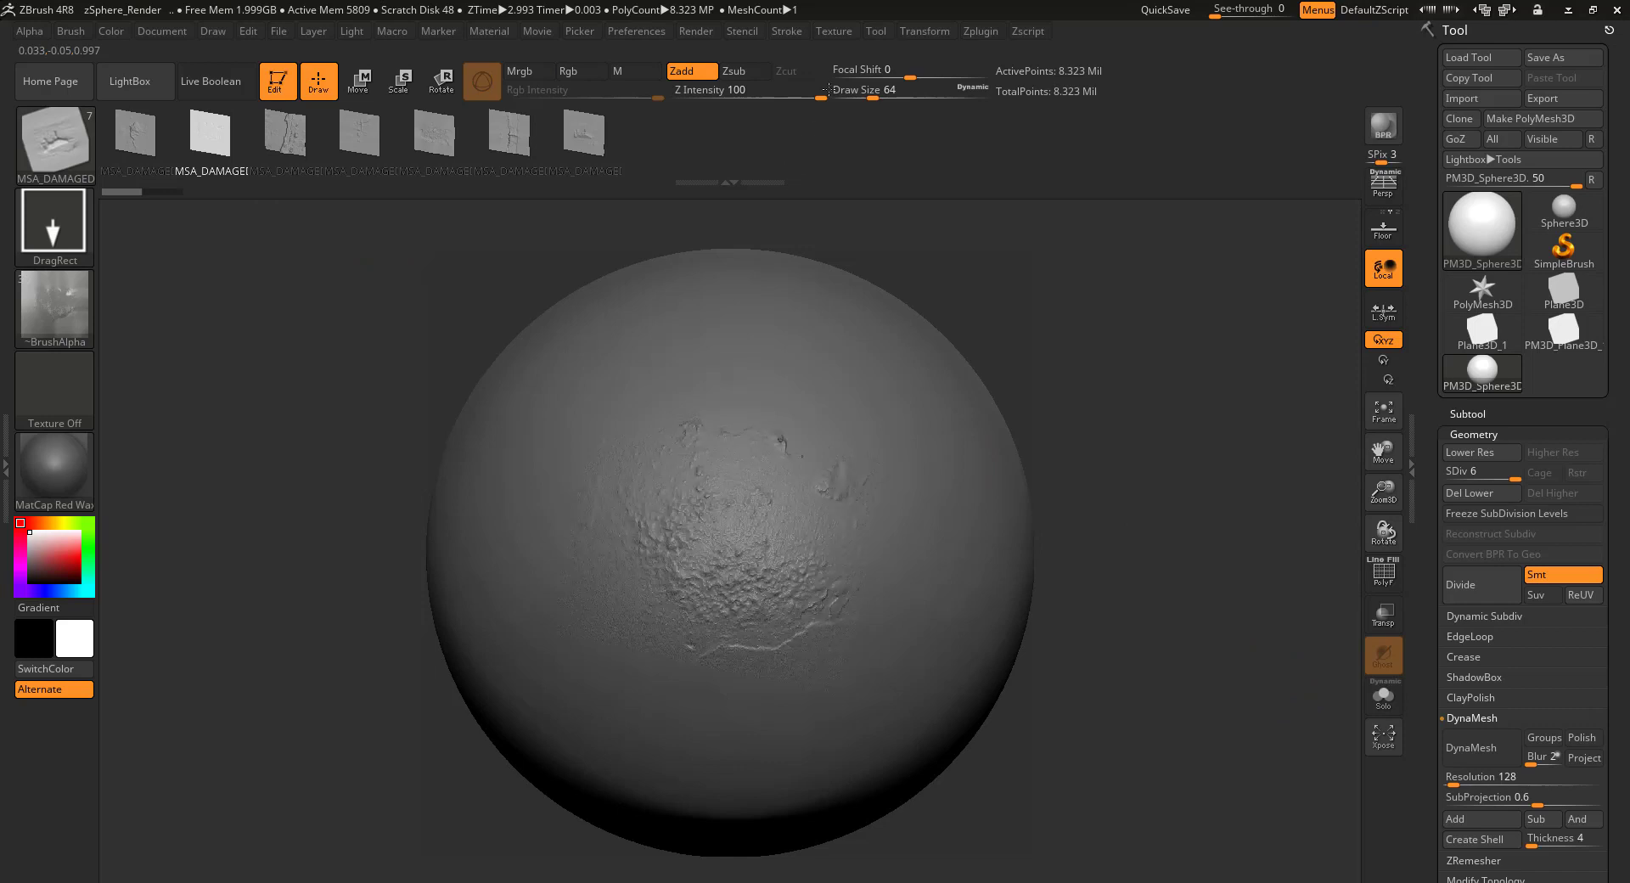
left_click_drag(770, 231, 796, 236)
key("ctrl")
key("ctrl+z")
left_click(293, 144)
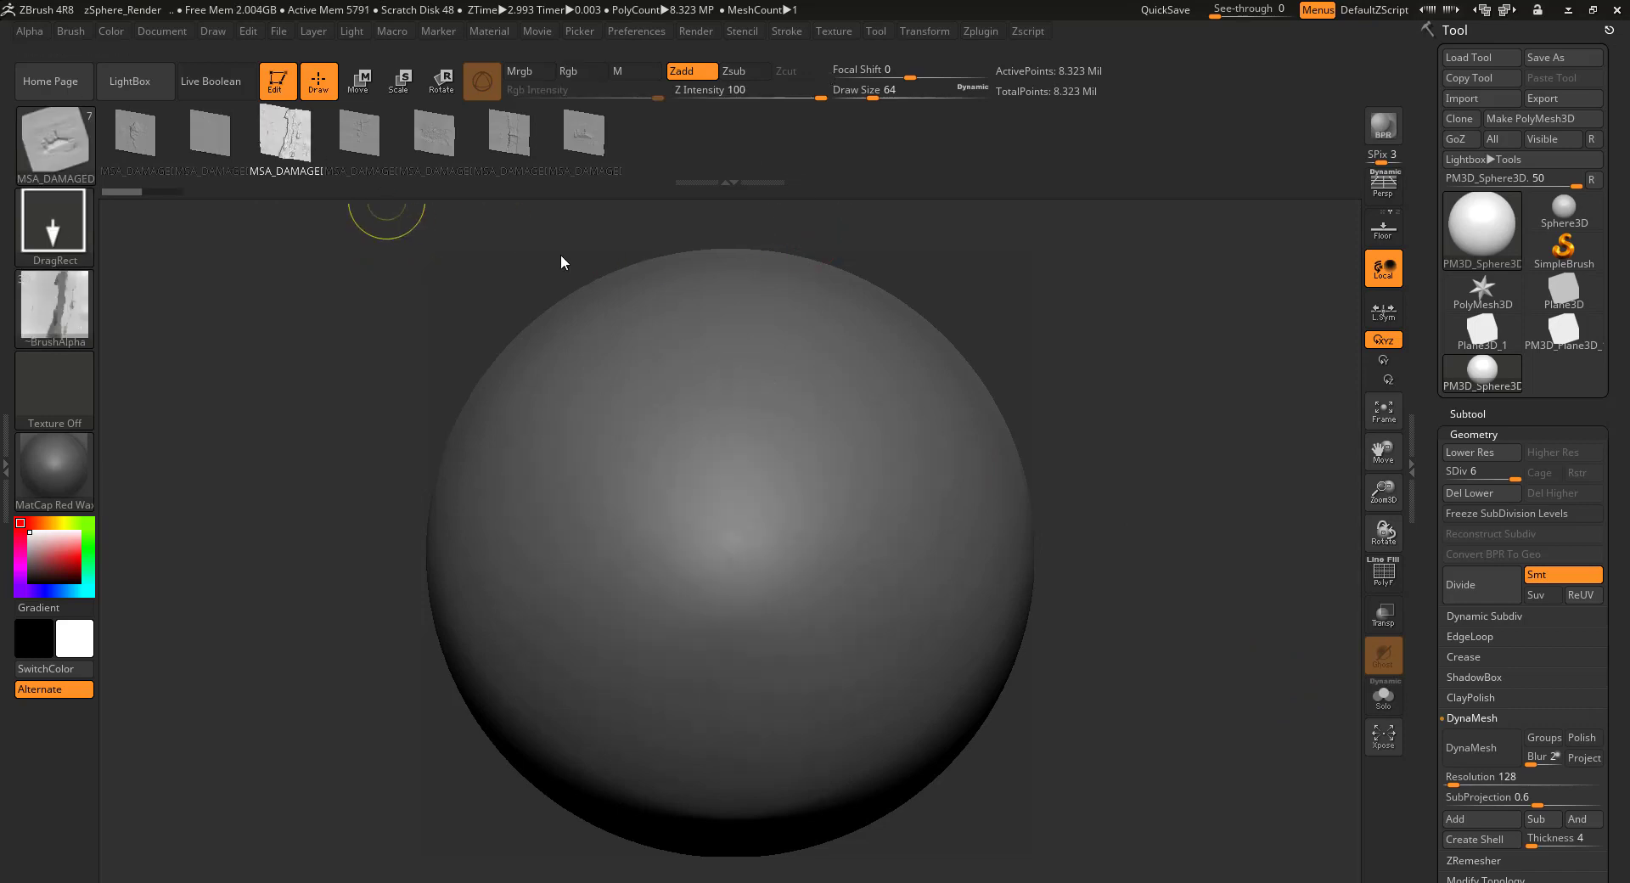
left_click_drag(727, 535, 872, 51)
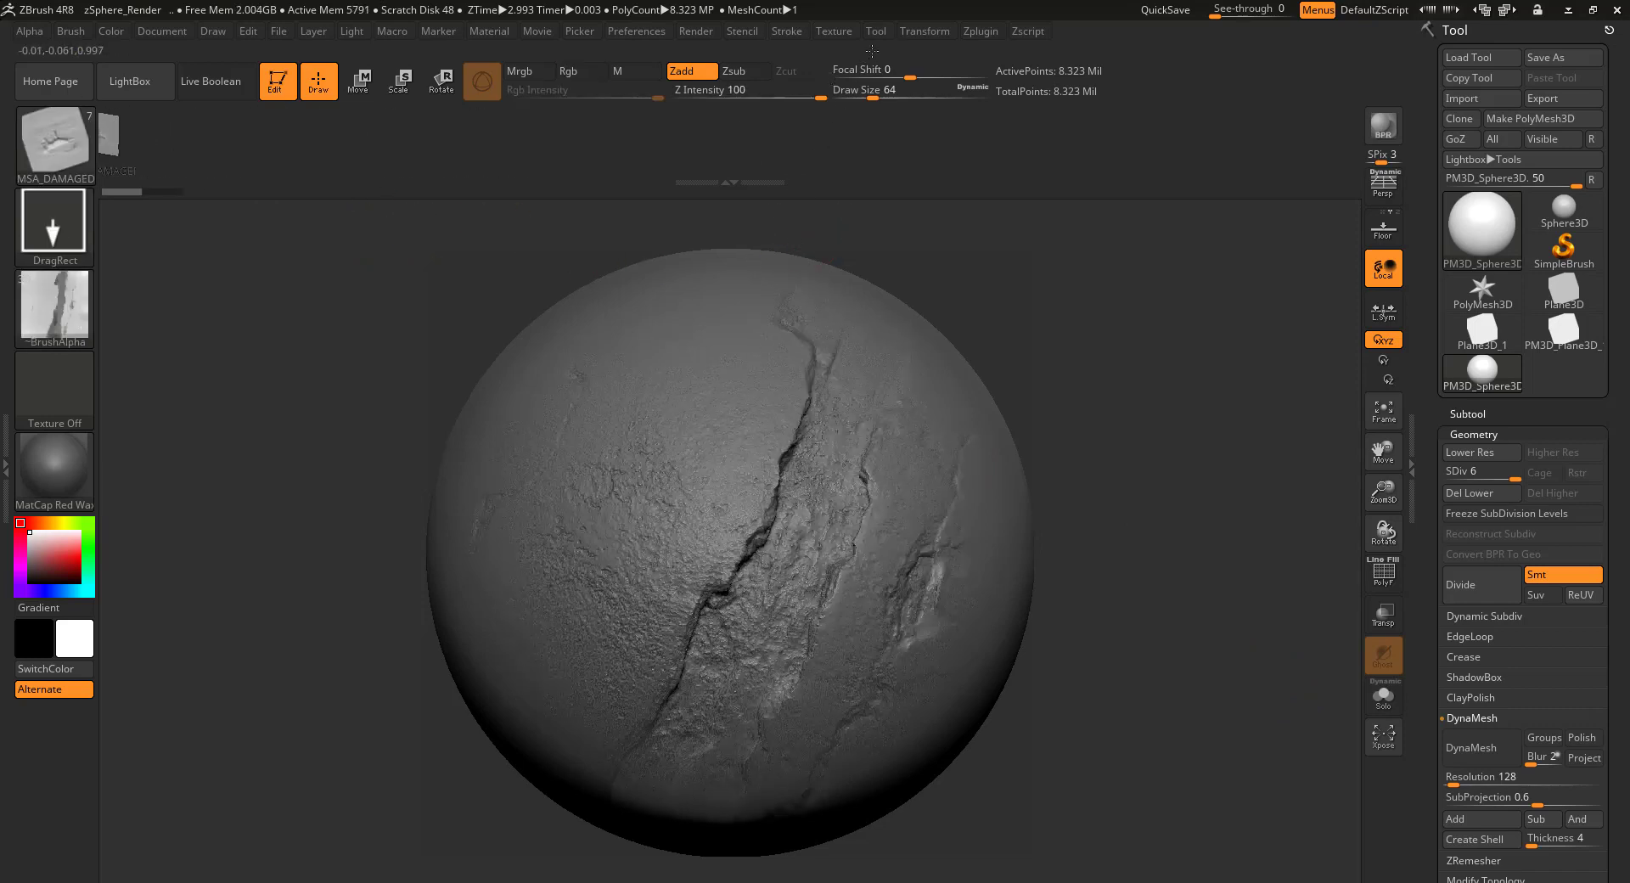
key("ctrl+z")
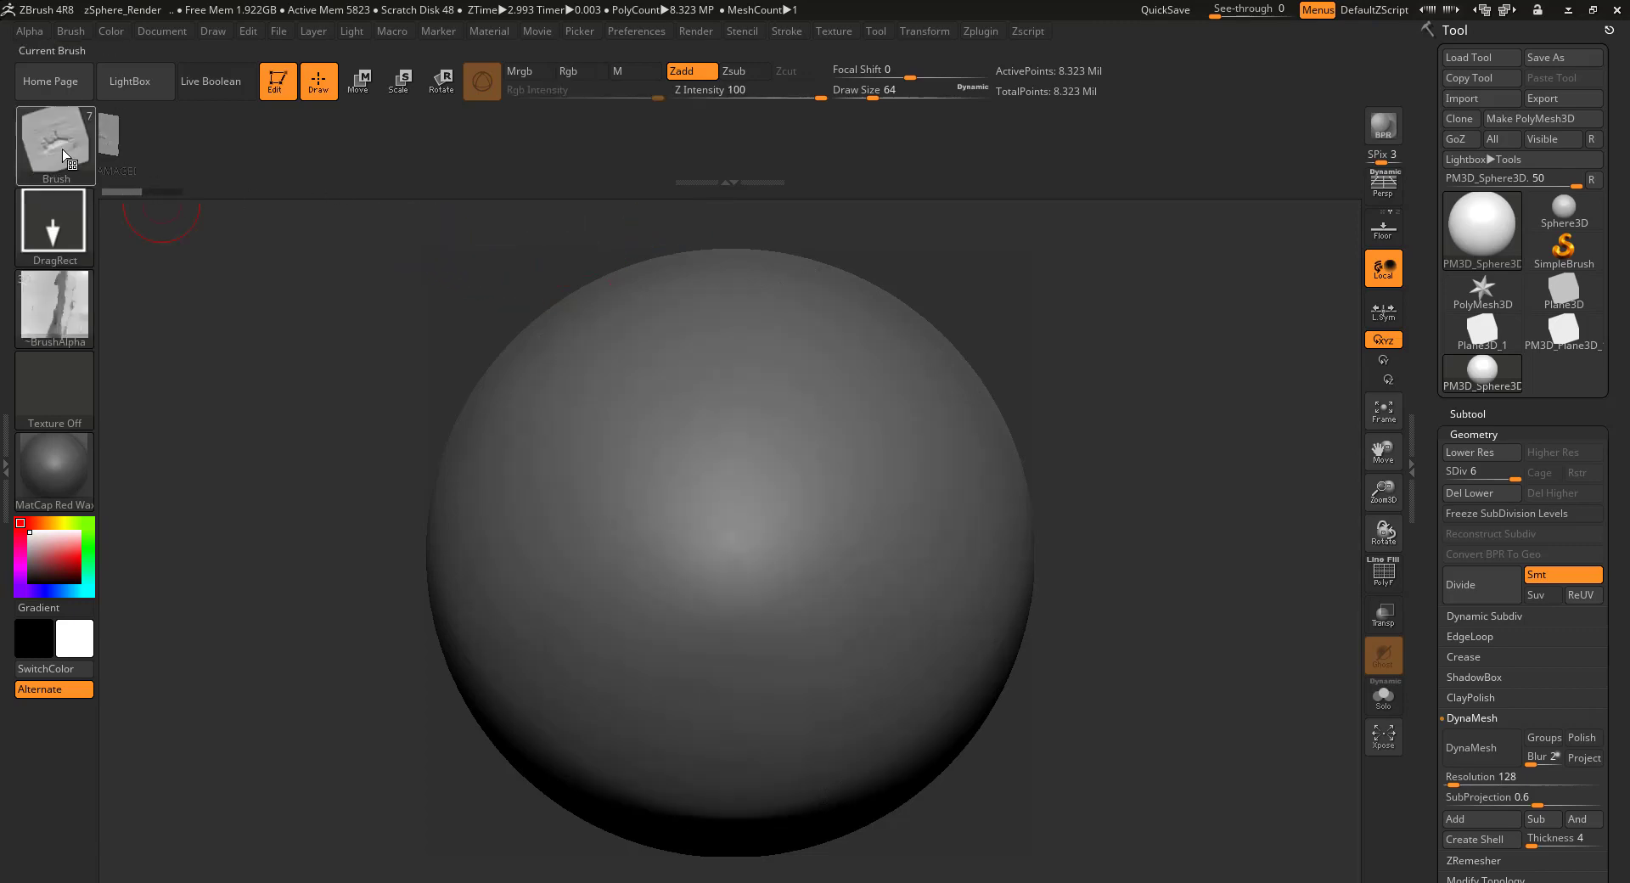
- Reselect the damaged stamp brush and drag a diagonal crack over the sphere's centre
left_click(60, 145)
left_click(448, 257)
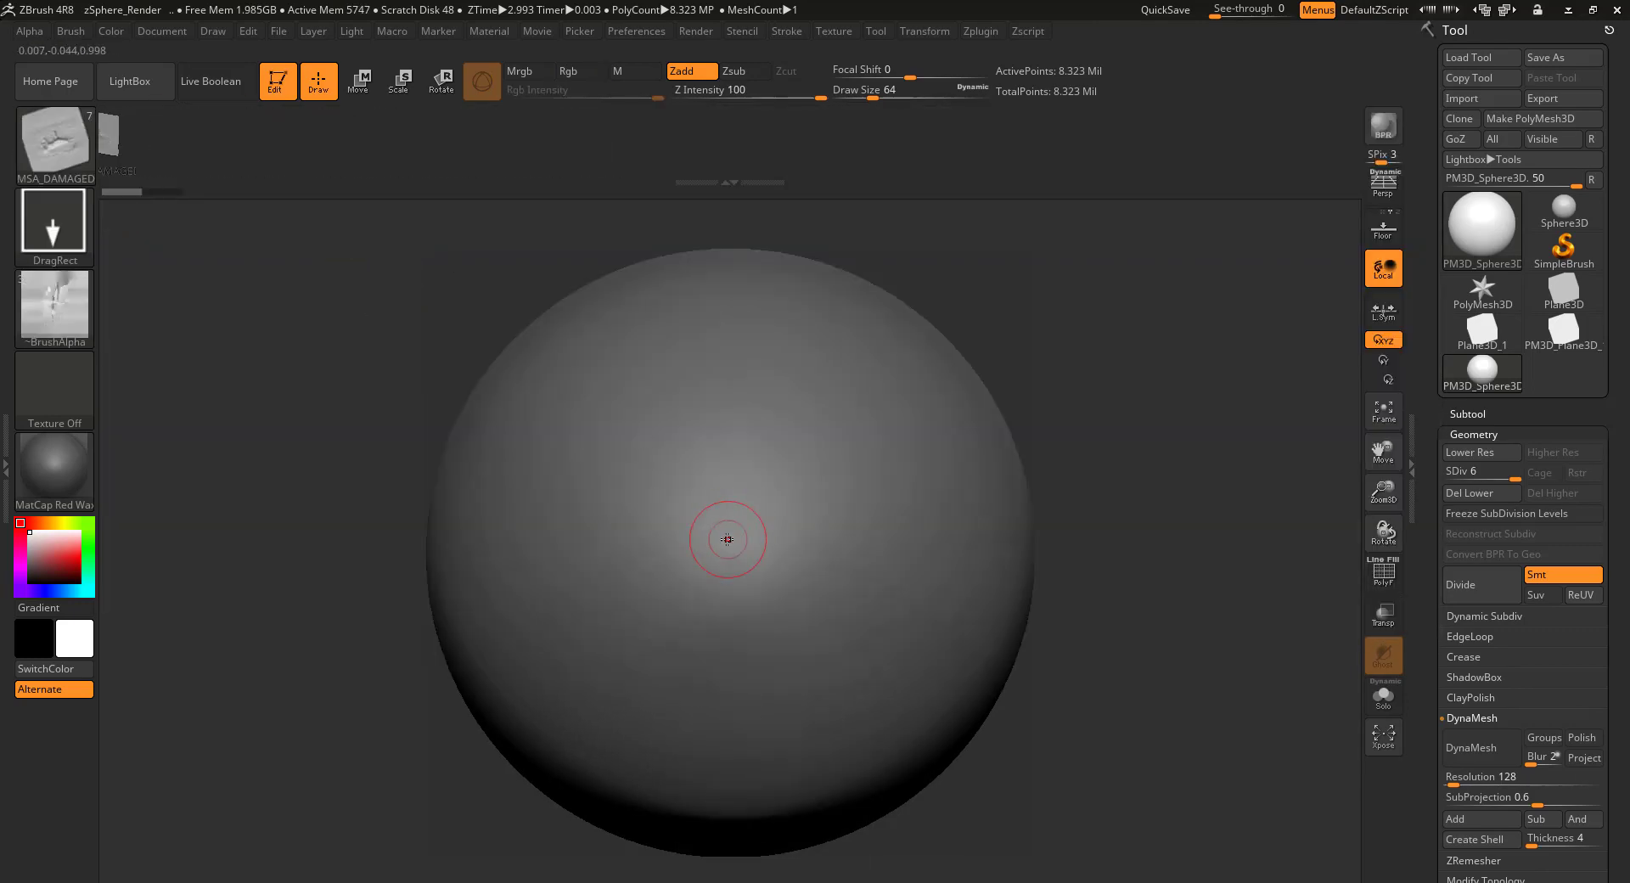
left_click_drag(728, 540, 934, 184)
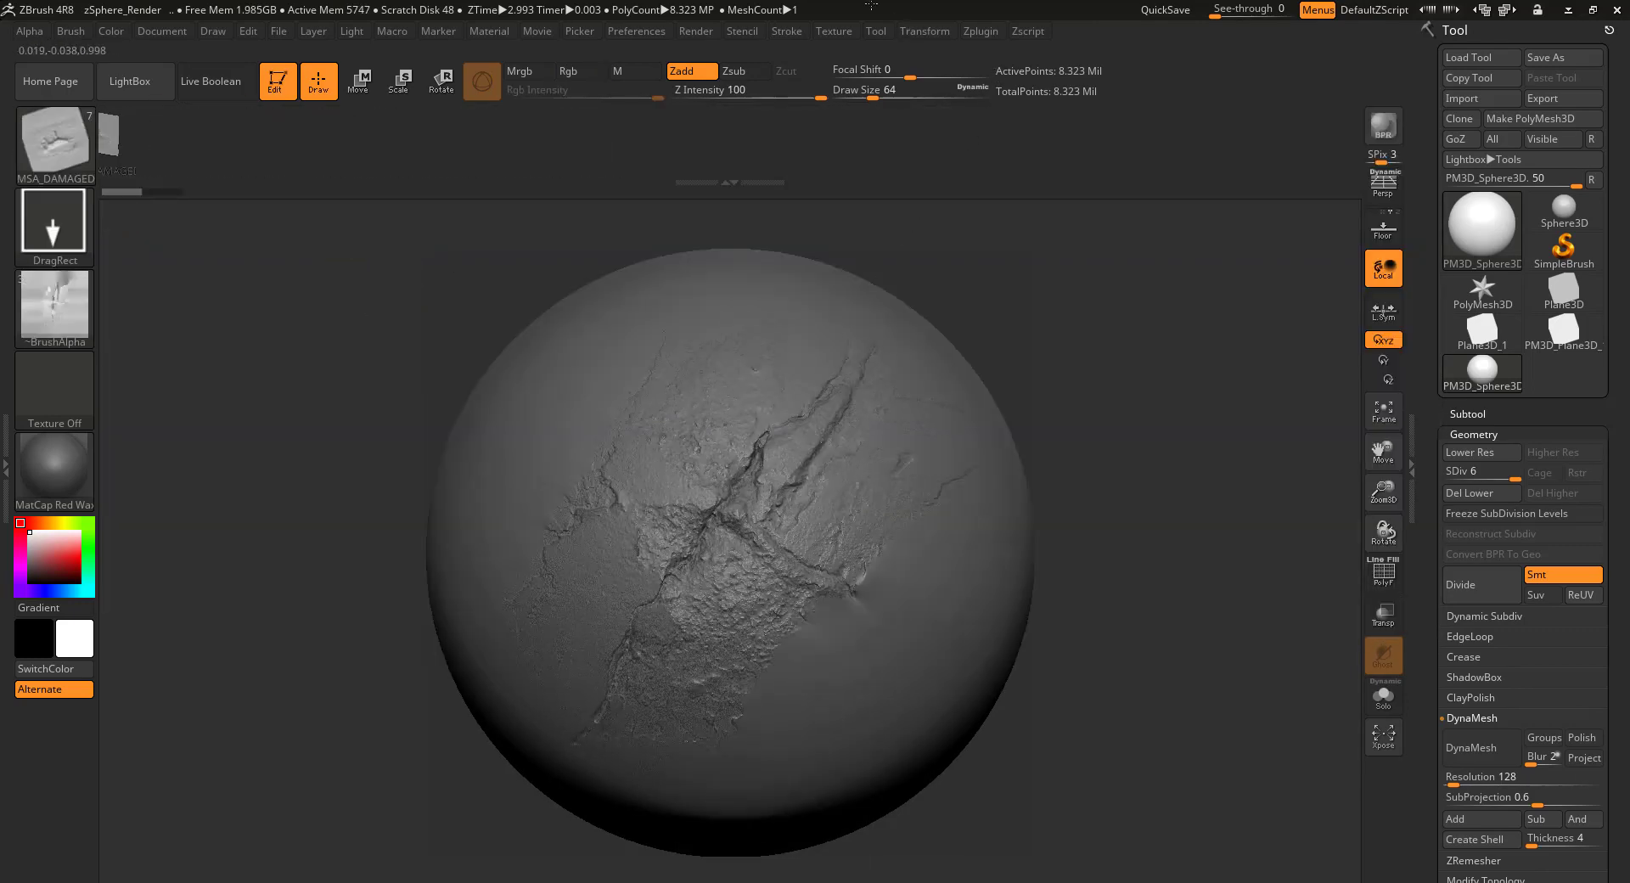
key("ctrl+z")
key("ctrl+z")
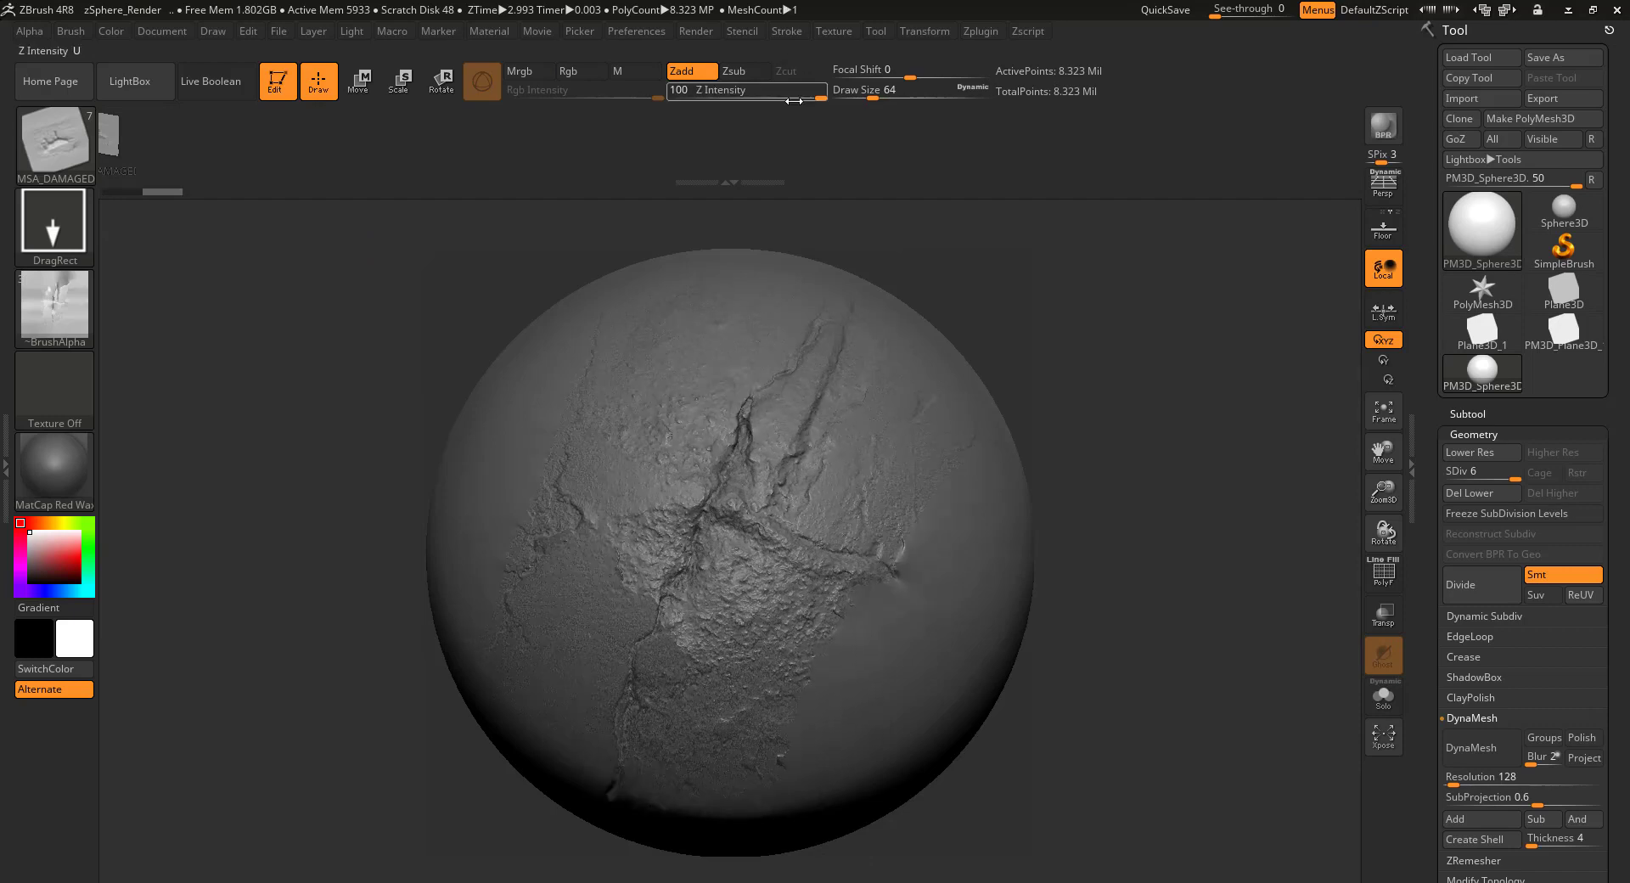
key("ctrl+z")
key("ctrl+z")
- Reload the damaged stamp brush, try a variant as a rocky patch, and undo it
left_click(85, 149)
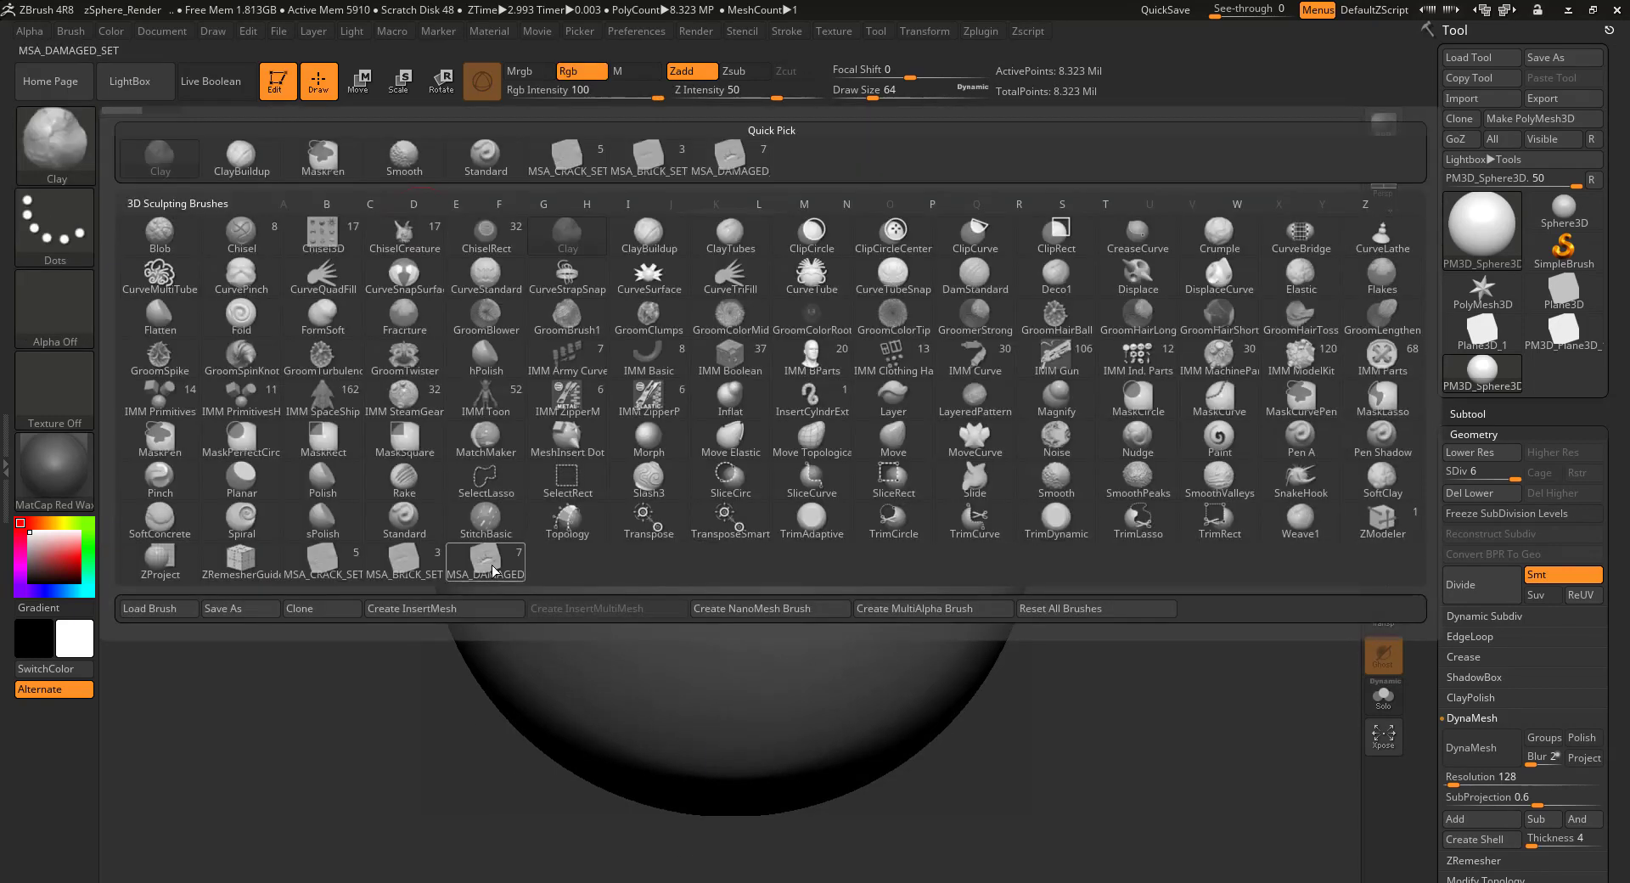
left_click(426, 150)
left_click(435, 136)
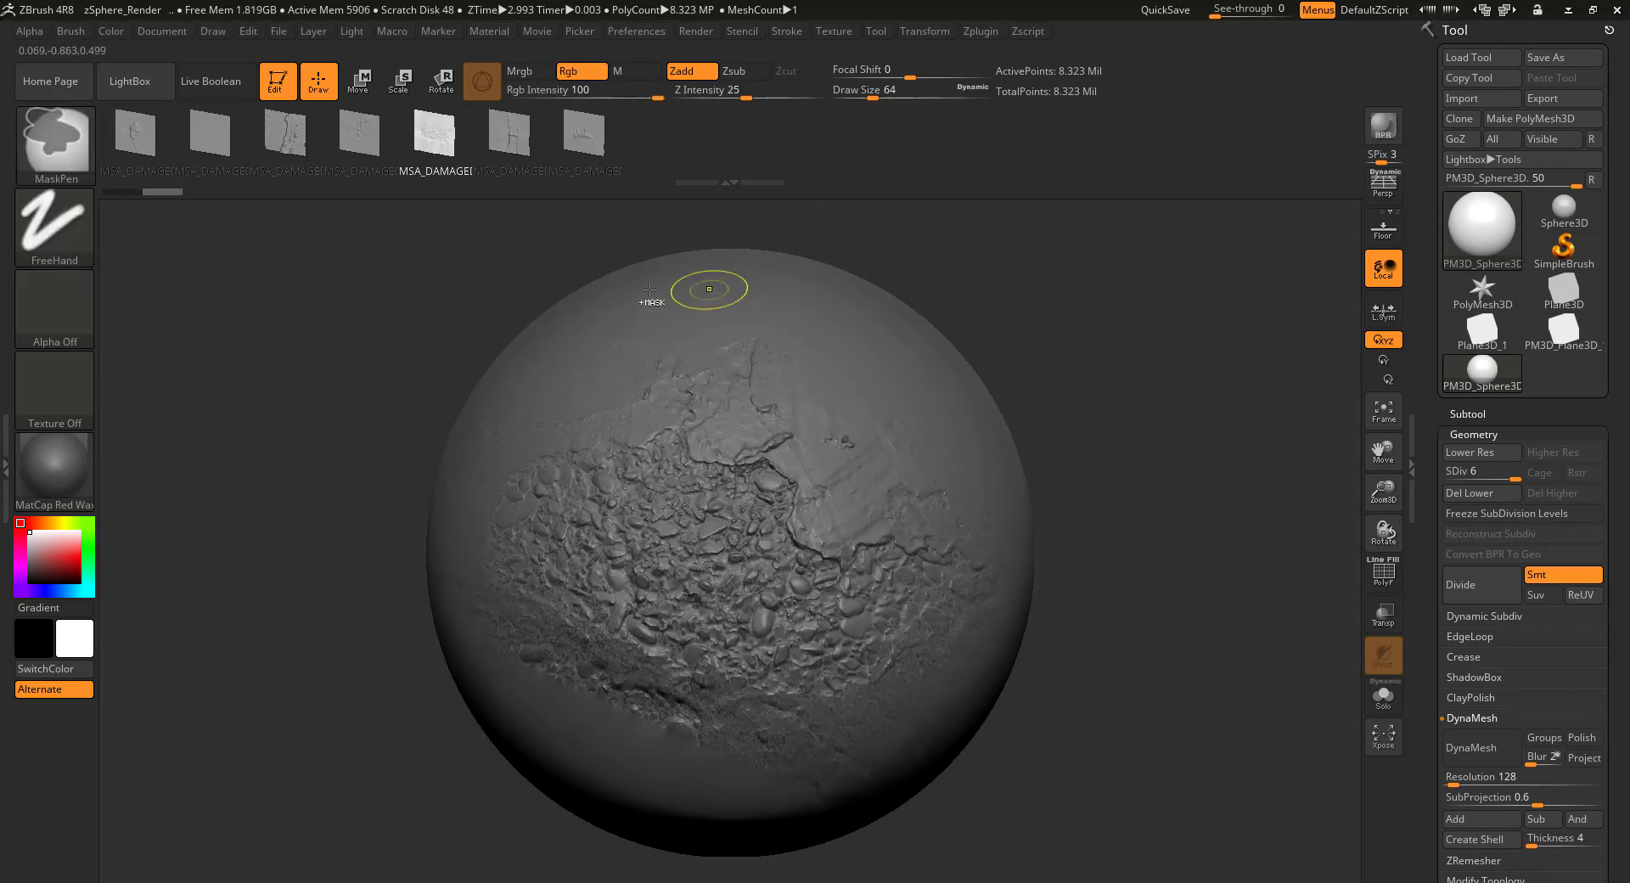
key("ctrl+z")
- Try the sixth and seventh damaged variants as diagonal cracks and rocky patches, undoing each
left_click(509, 136)
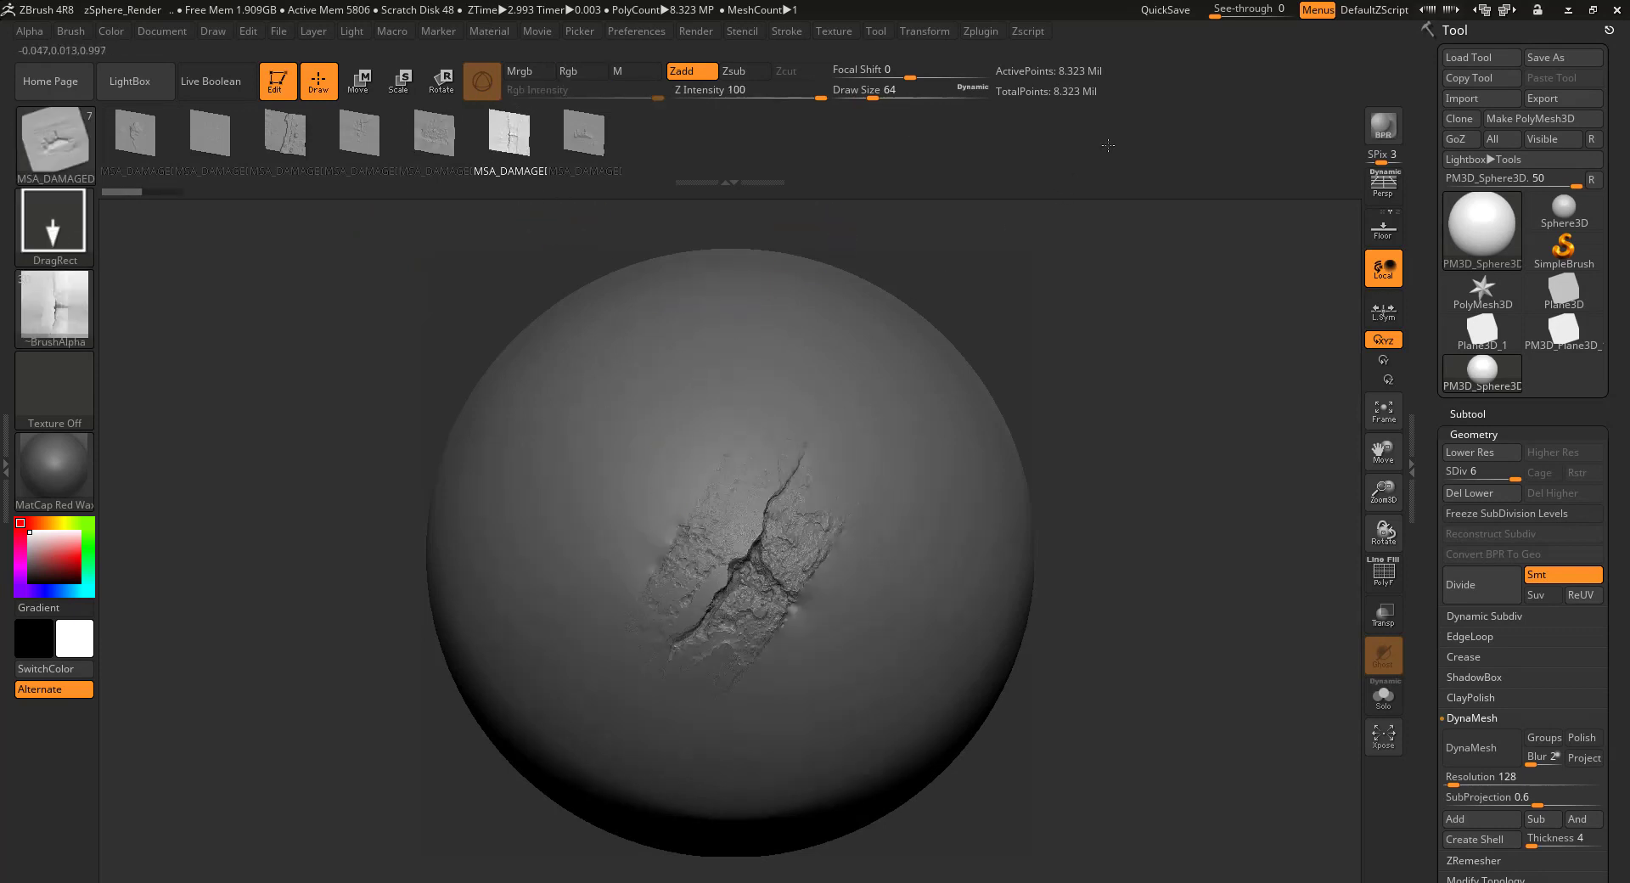
left_click_drag(1061, 231, 908, 359)
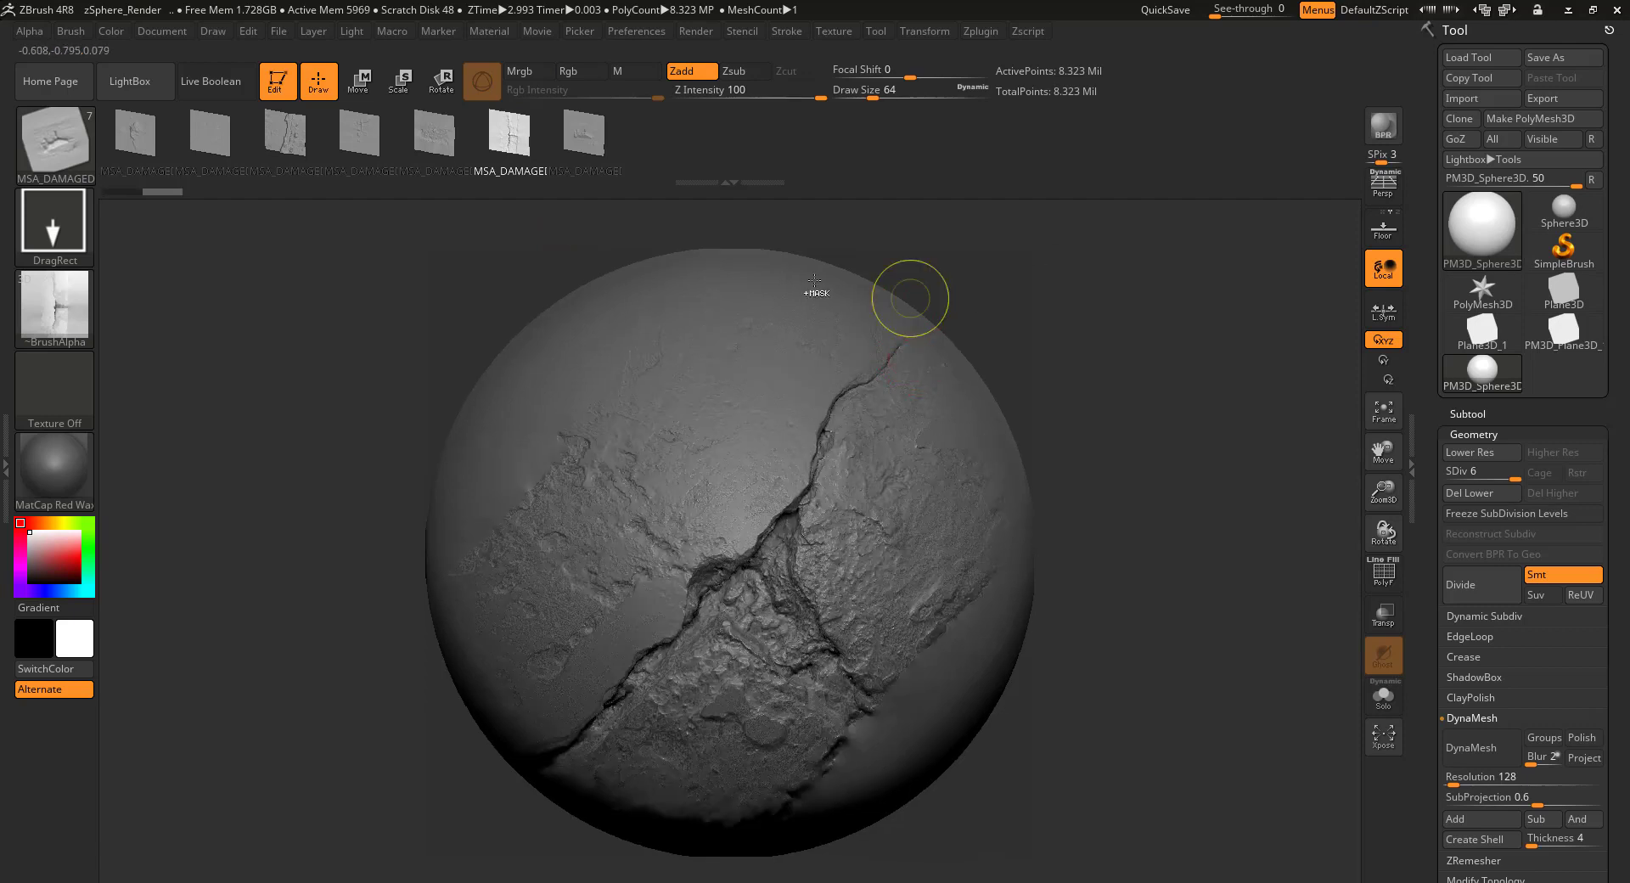
left_click(584, 136)
key("ctrl+z")
left_click_drag(721, 538, 751, 598)
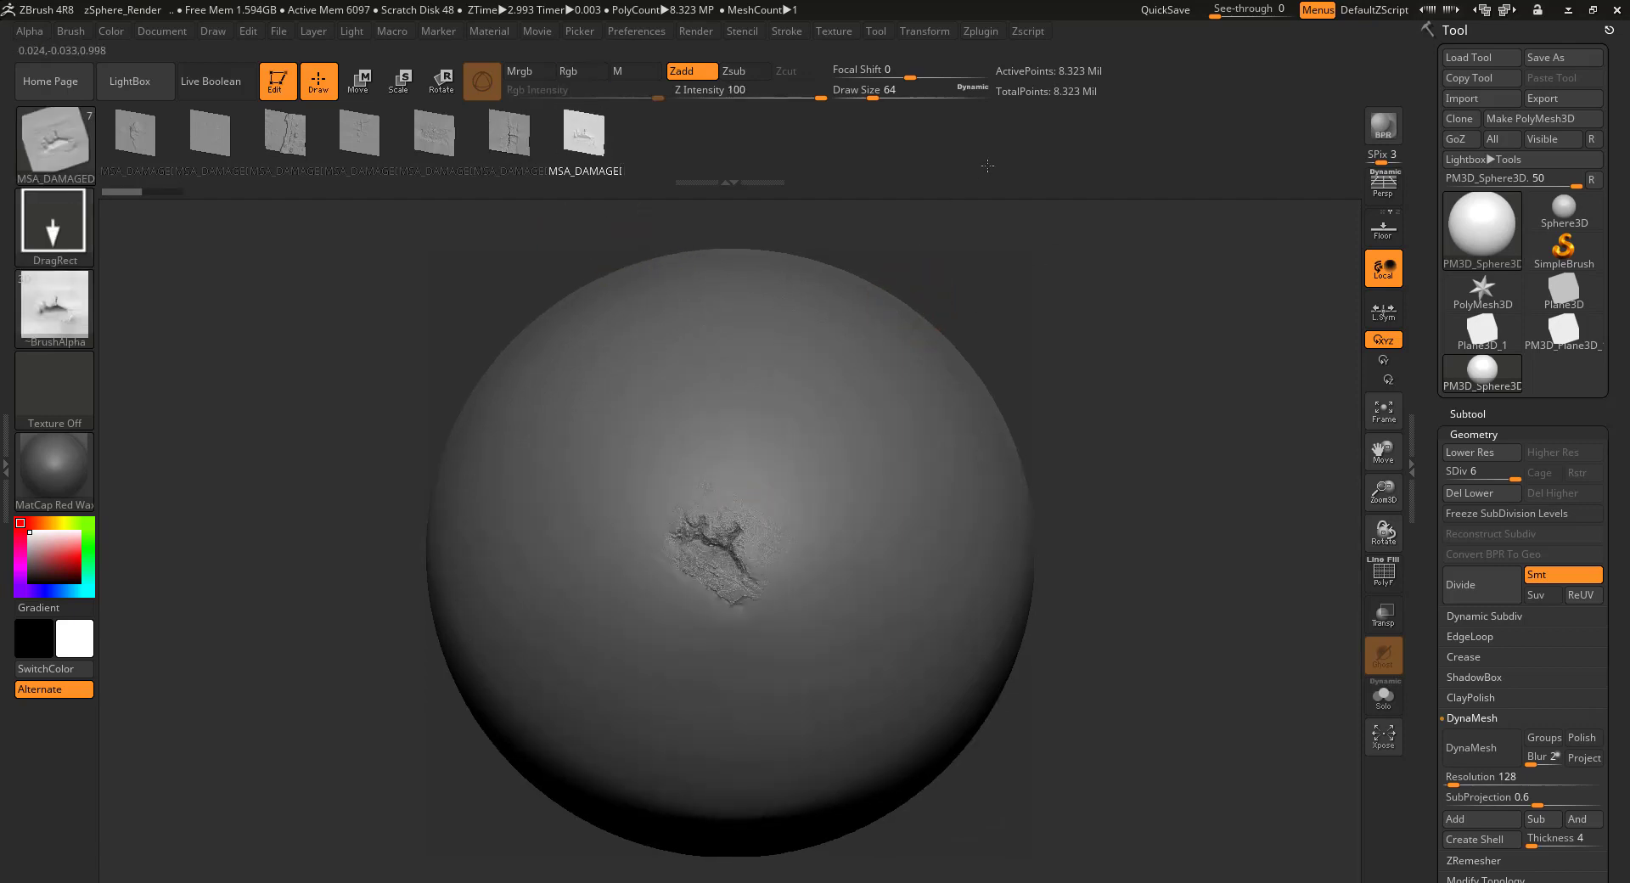
left_click_drag(987, 165, 1016, 128)
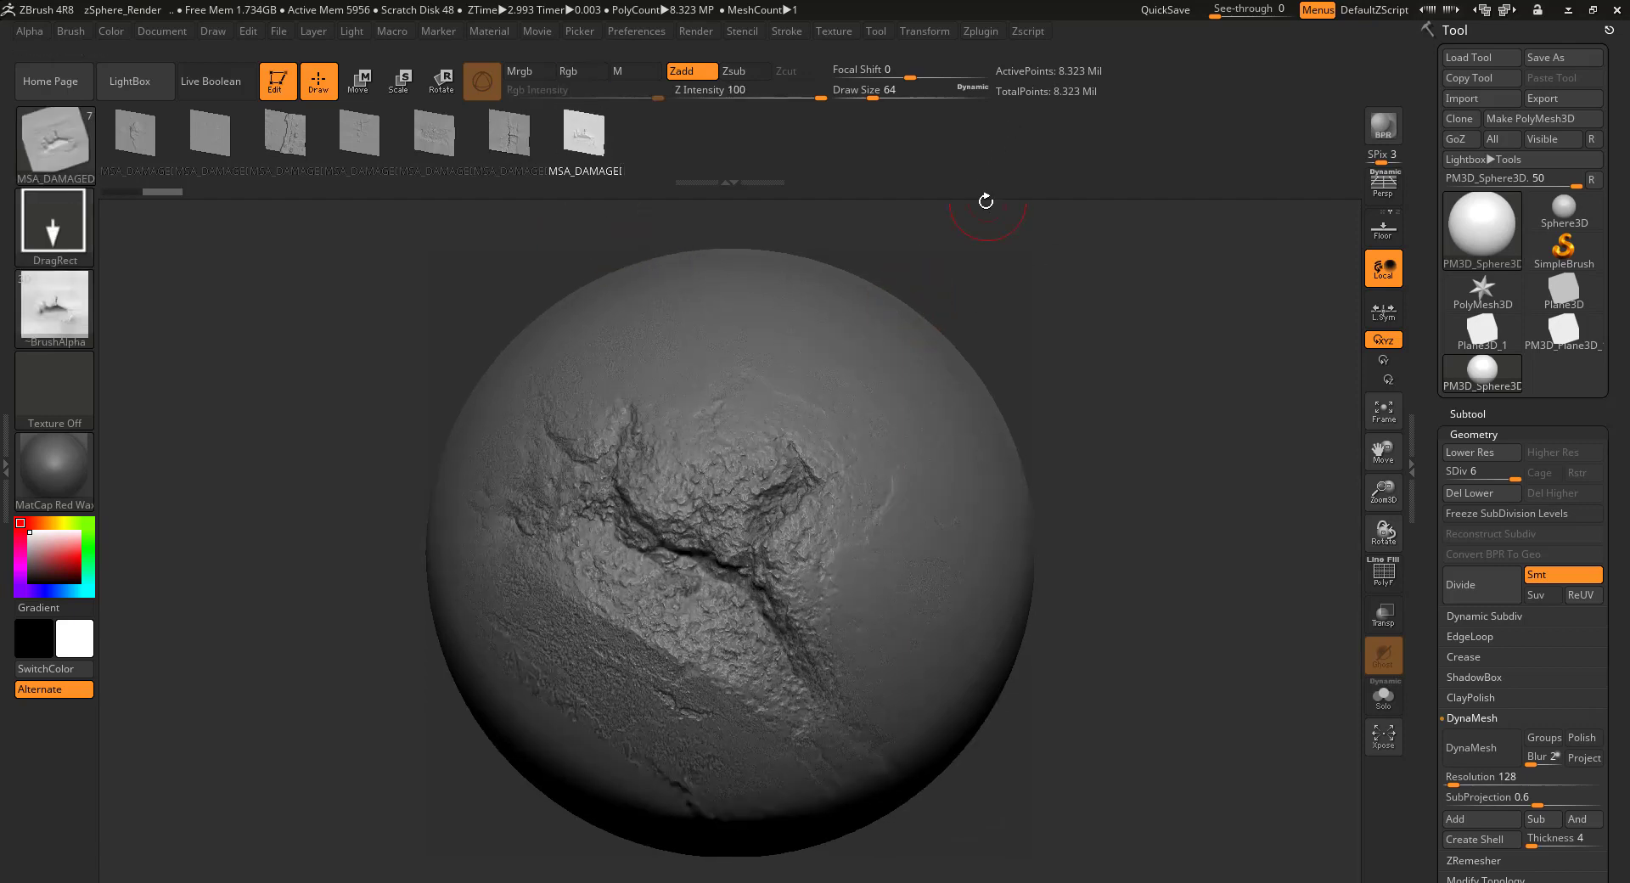
key("ctrl+z")
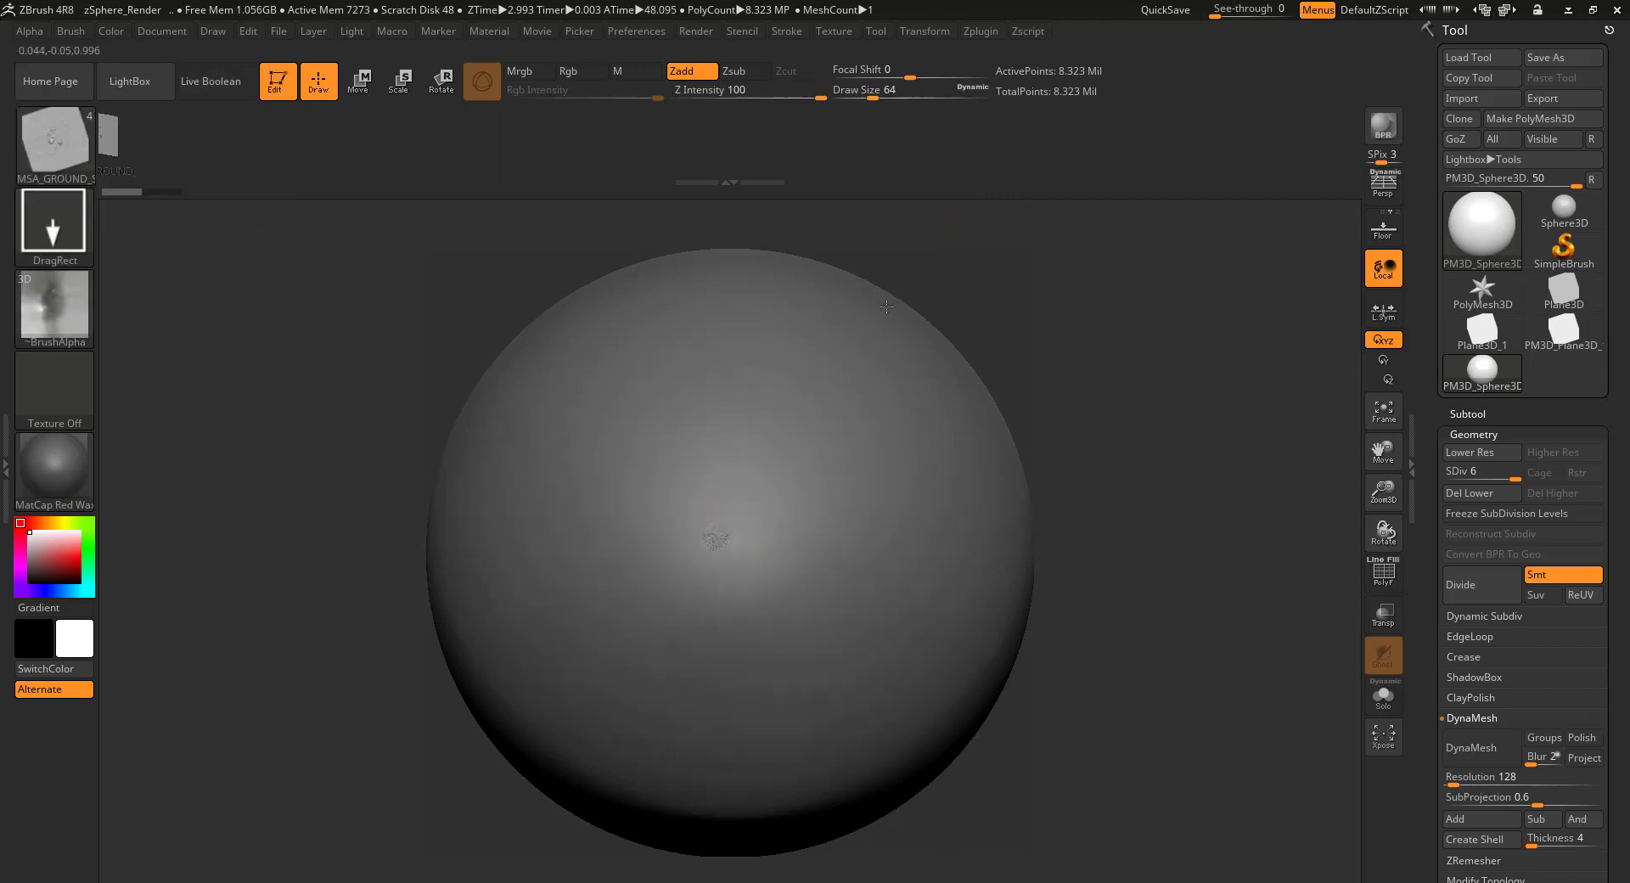
- Stamp rocky ground texture, then the second ground variant as a rotated rocky patch, undoing both
left_click_drag(886, 306, 962, 405)
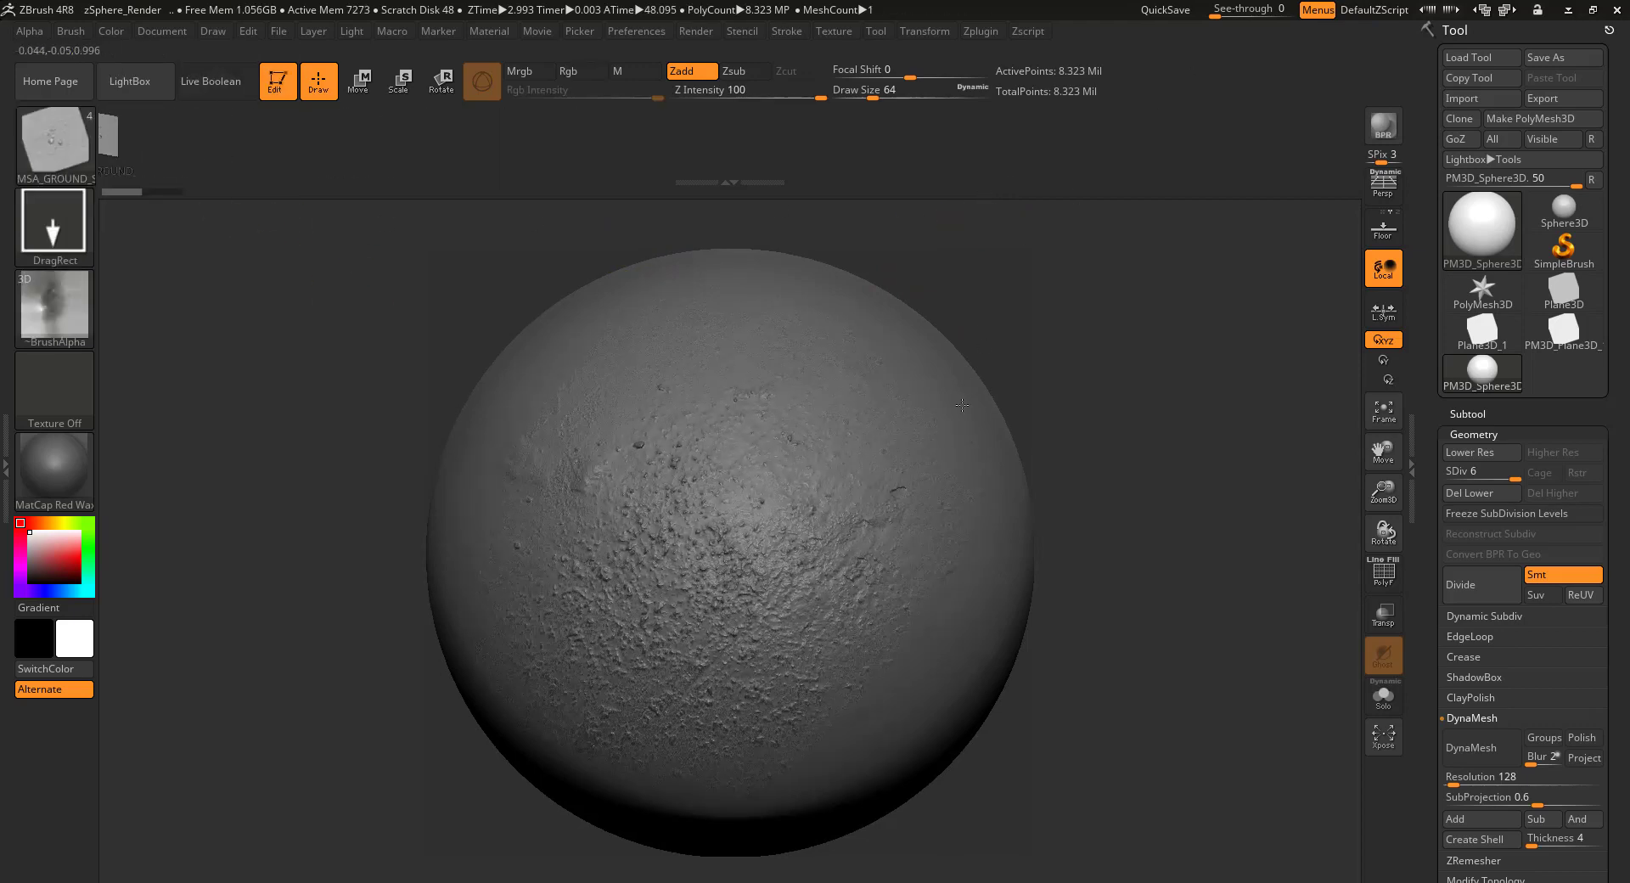
key("ctrl+z")
left_click(89, 141)
left_click(416, 299)
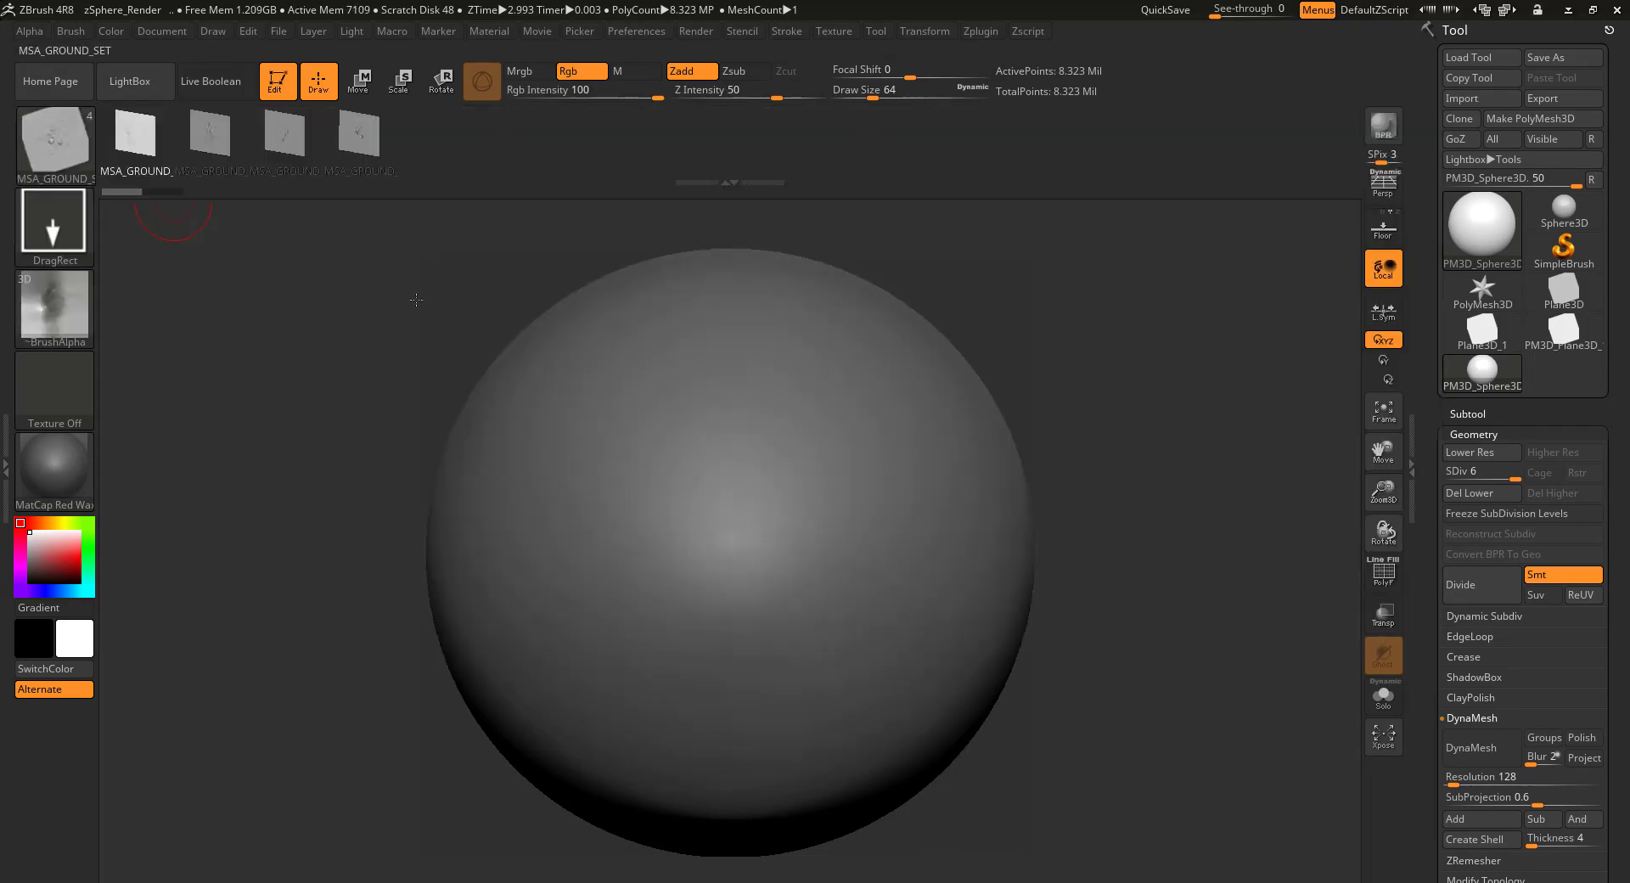
left_click(210, 133)
left_click_drag(731, 538, 1016, 80)
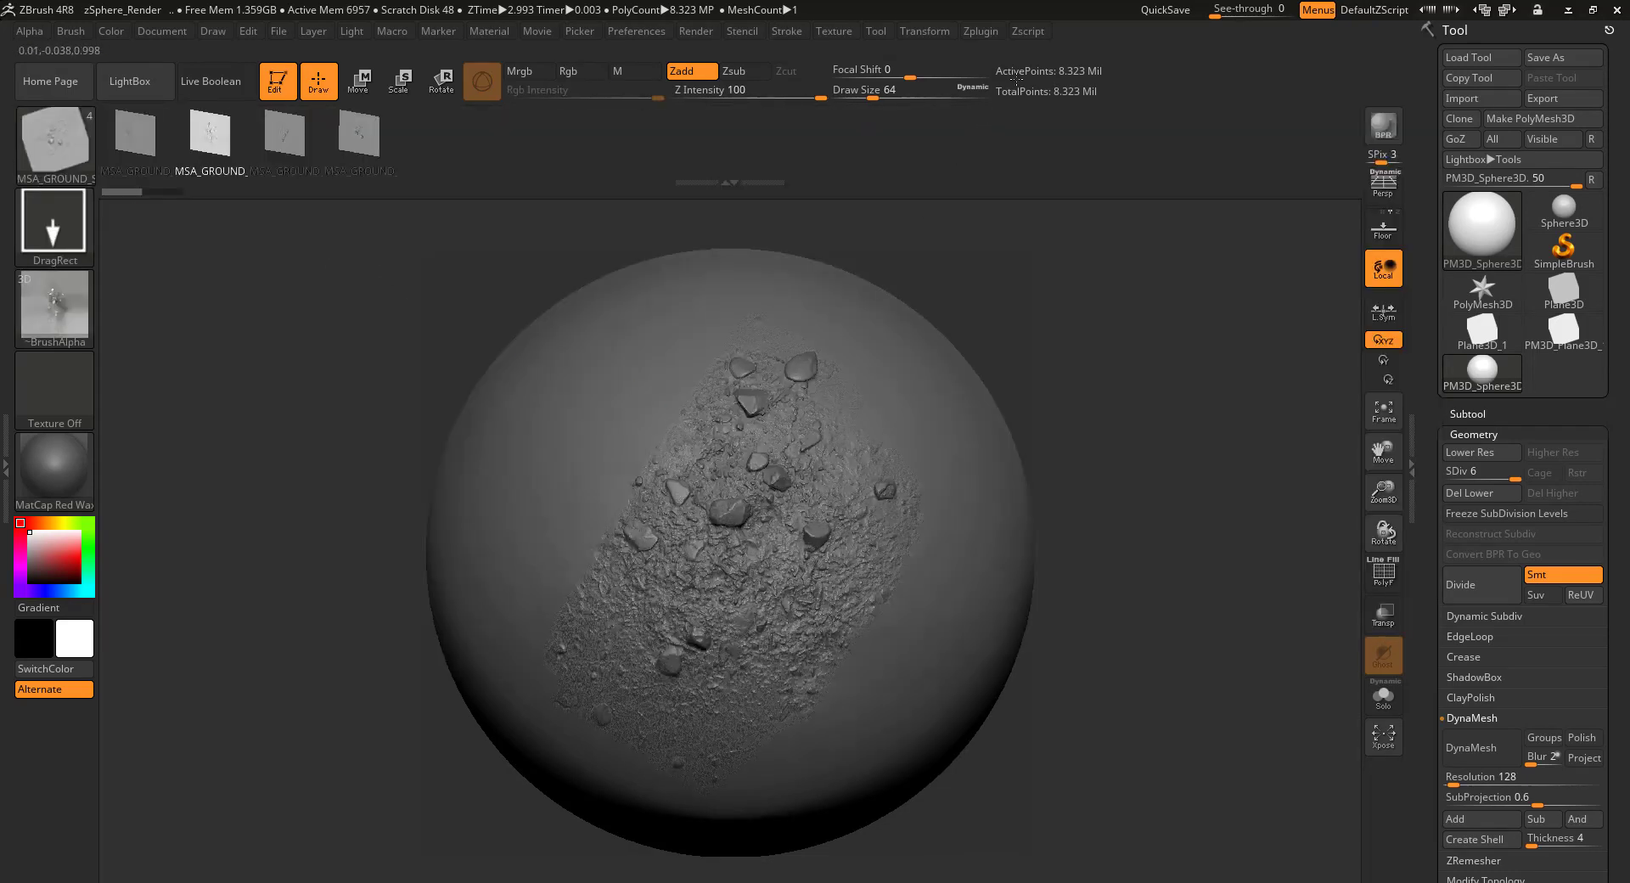
key("ctrl+z")
- Try the third and fourth ground variants as twig-and-ground and rocky patches, undoing each
left_click(284, 134)
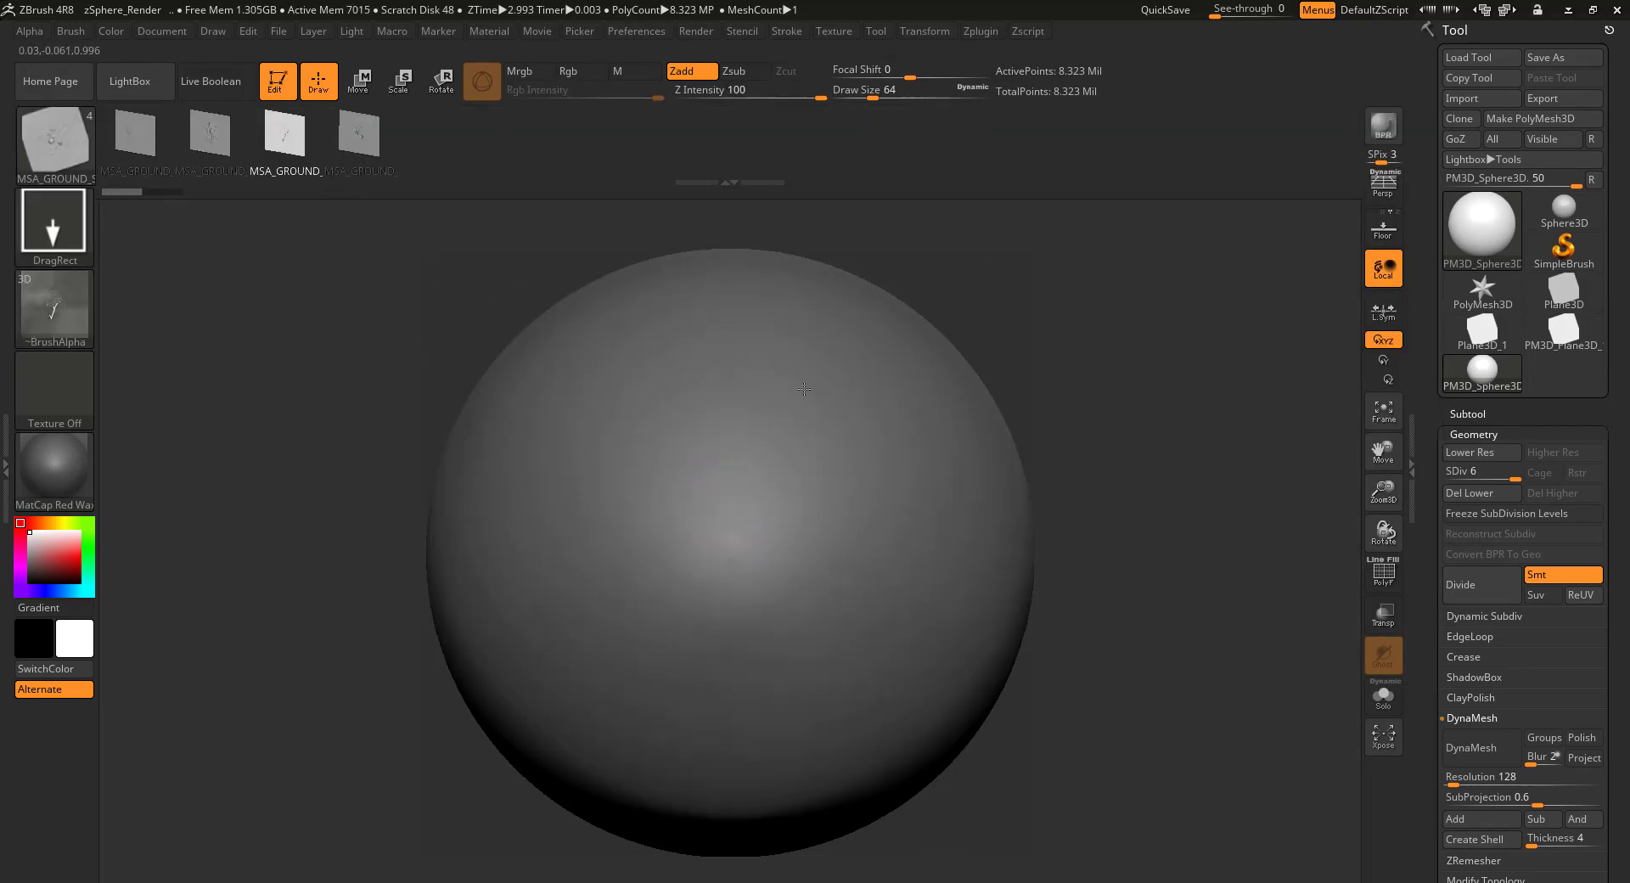
mouse_move(717, 531)
left_mouse_down()
mouse_move(1109, 156)
mouse_move(1172, 127)
left_mouse_up()
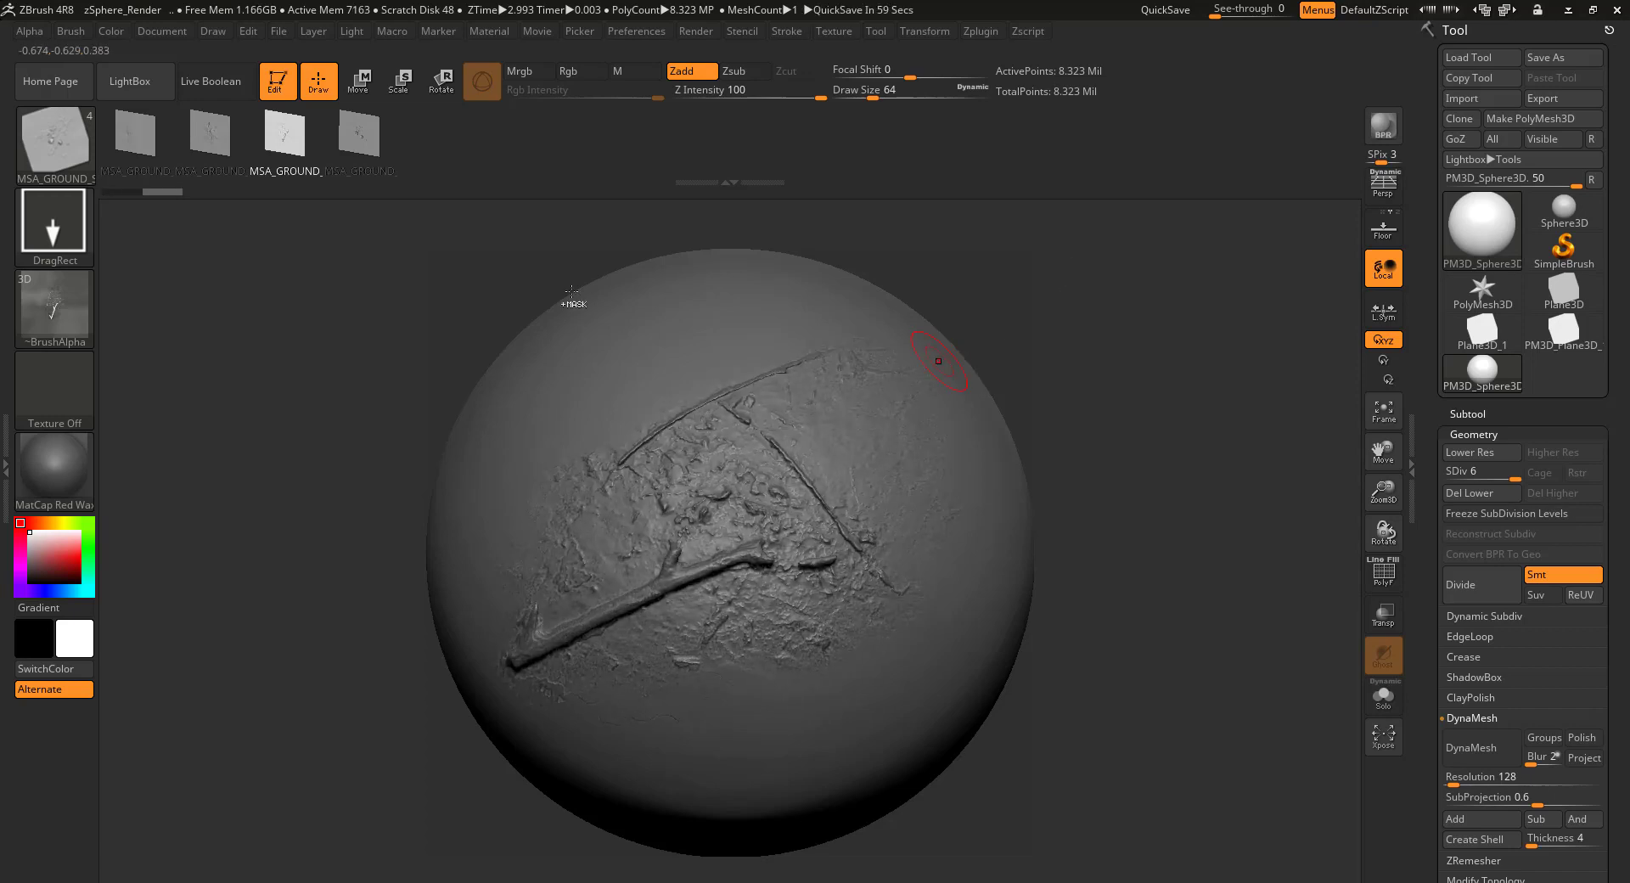
left_click(359, 133)
key("ctrl+z")
mouse_move(727, 537)
left_mouse_down()
mouse_move(1107, 230)
mouse_move(1092, 227)
left_mouse_up()
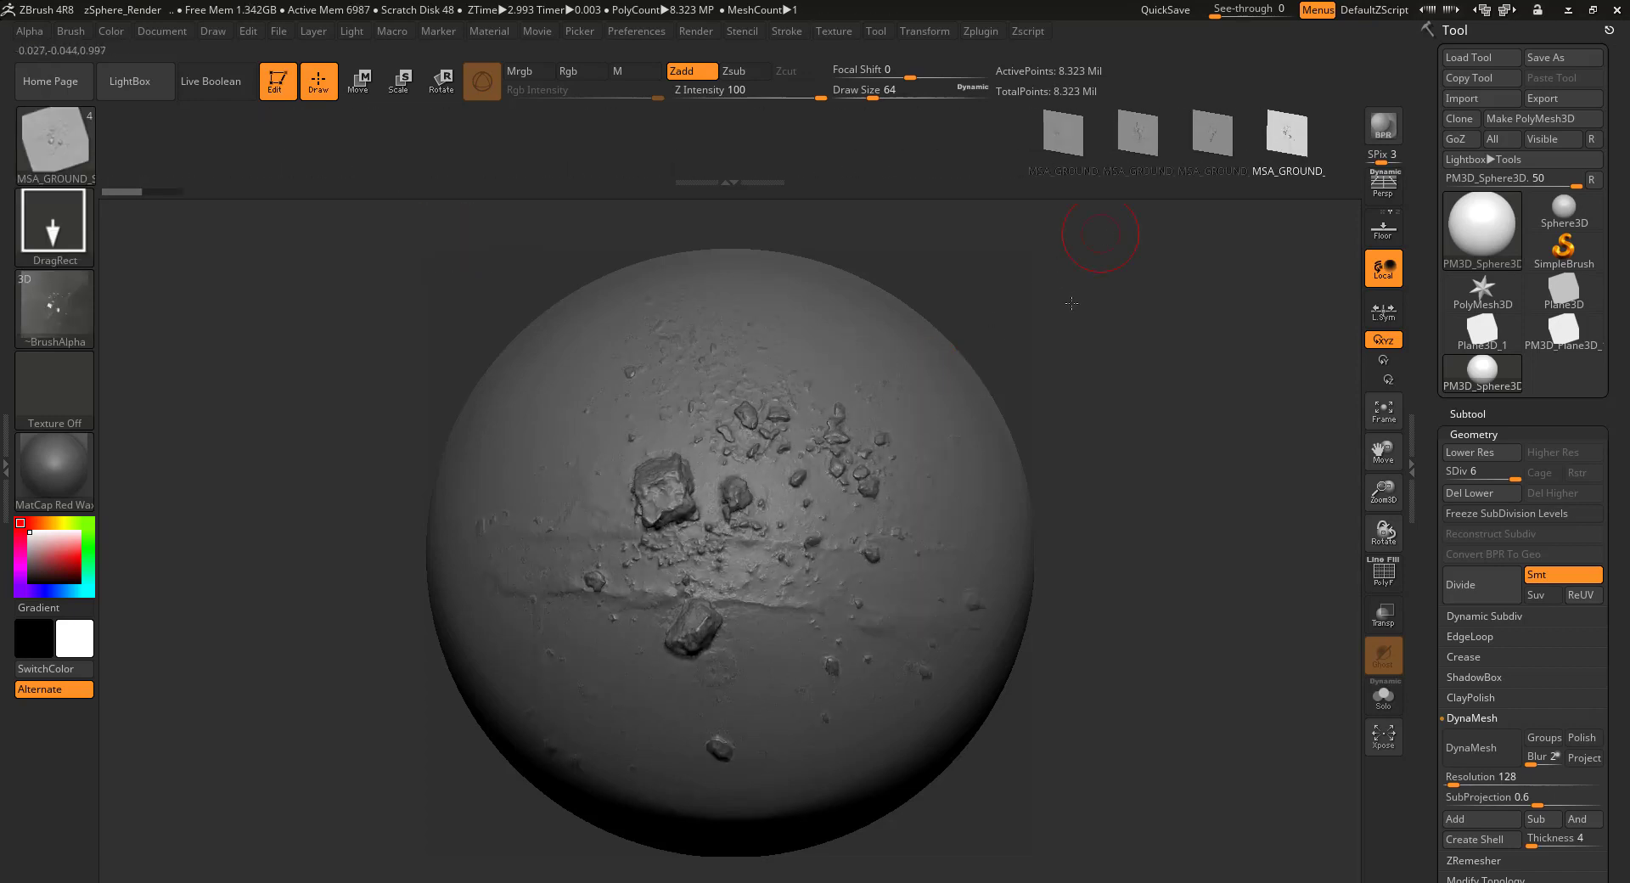
key("ctrl+z")
- Load the MSA_LAYERED brush set file through Load Brush
left_click(62, 151)
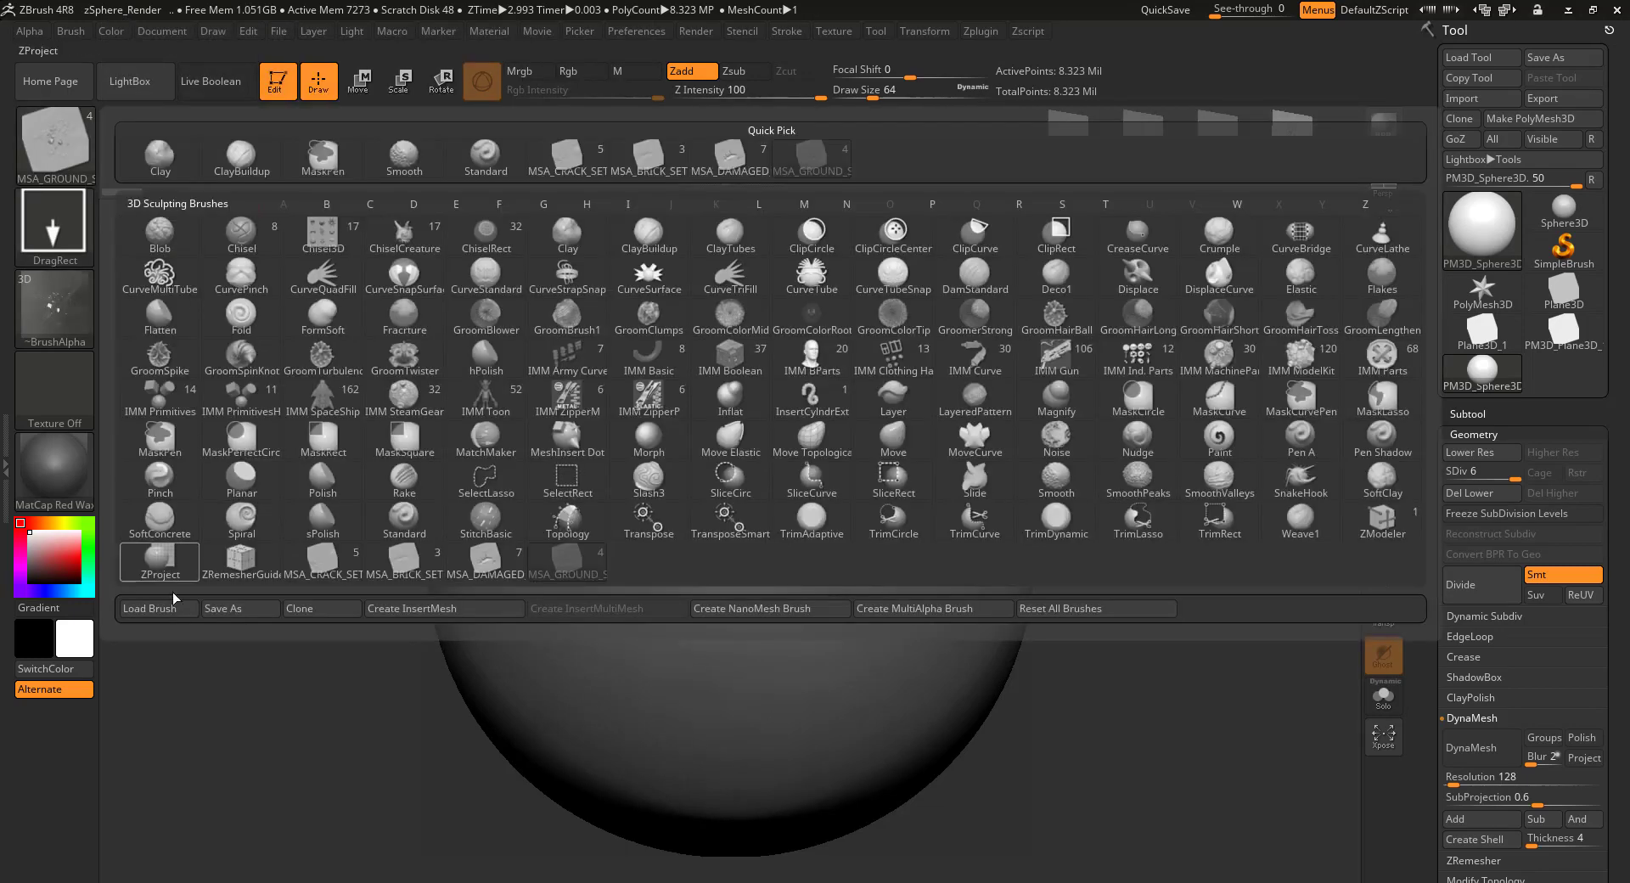
left_click(166, 606)
double_click(446, 213)
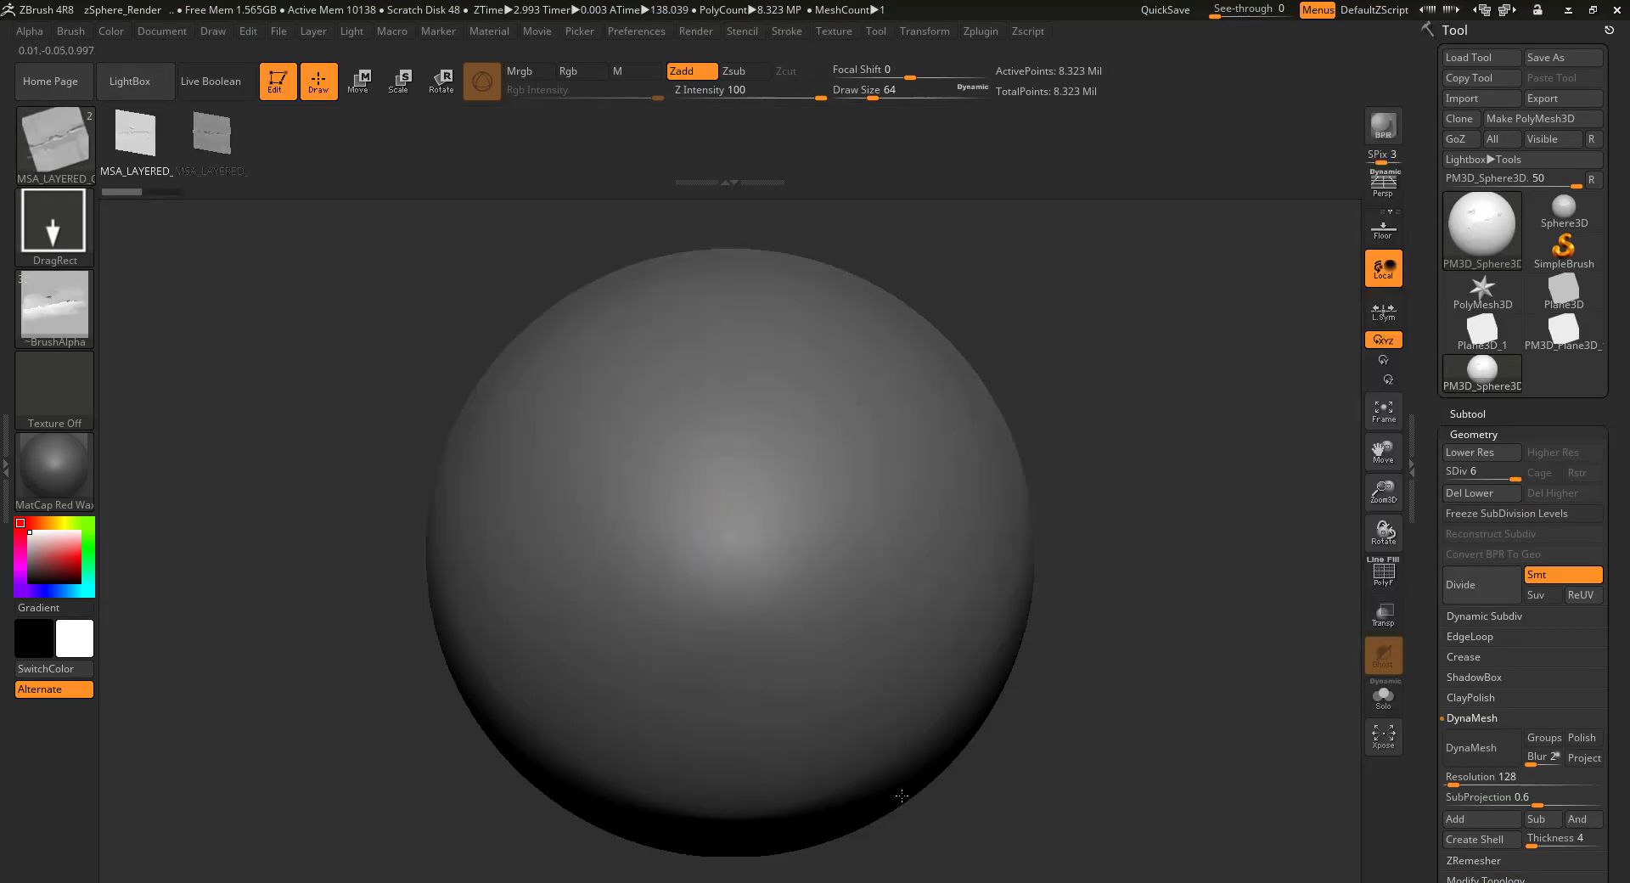
- Stamp a diagonal crack, then replace it with the second layered stamp as a large deep crack
left_click_drag(726, 535, 824, 448)
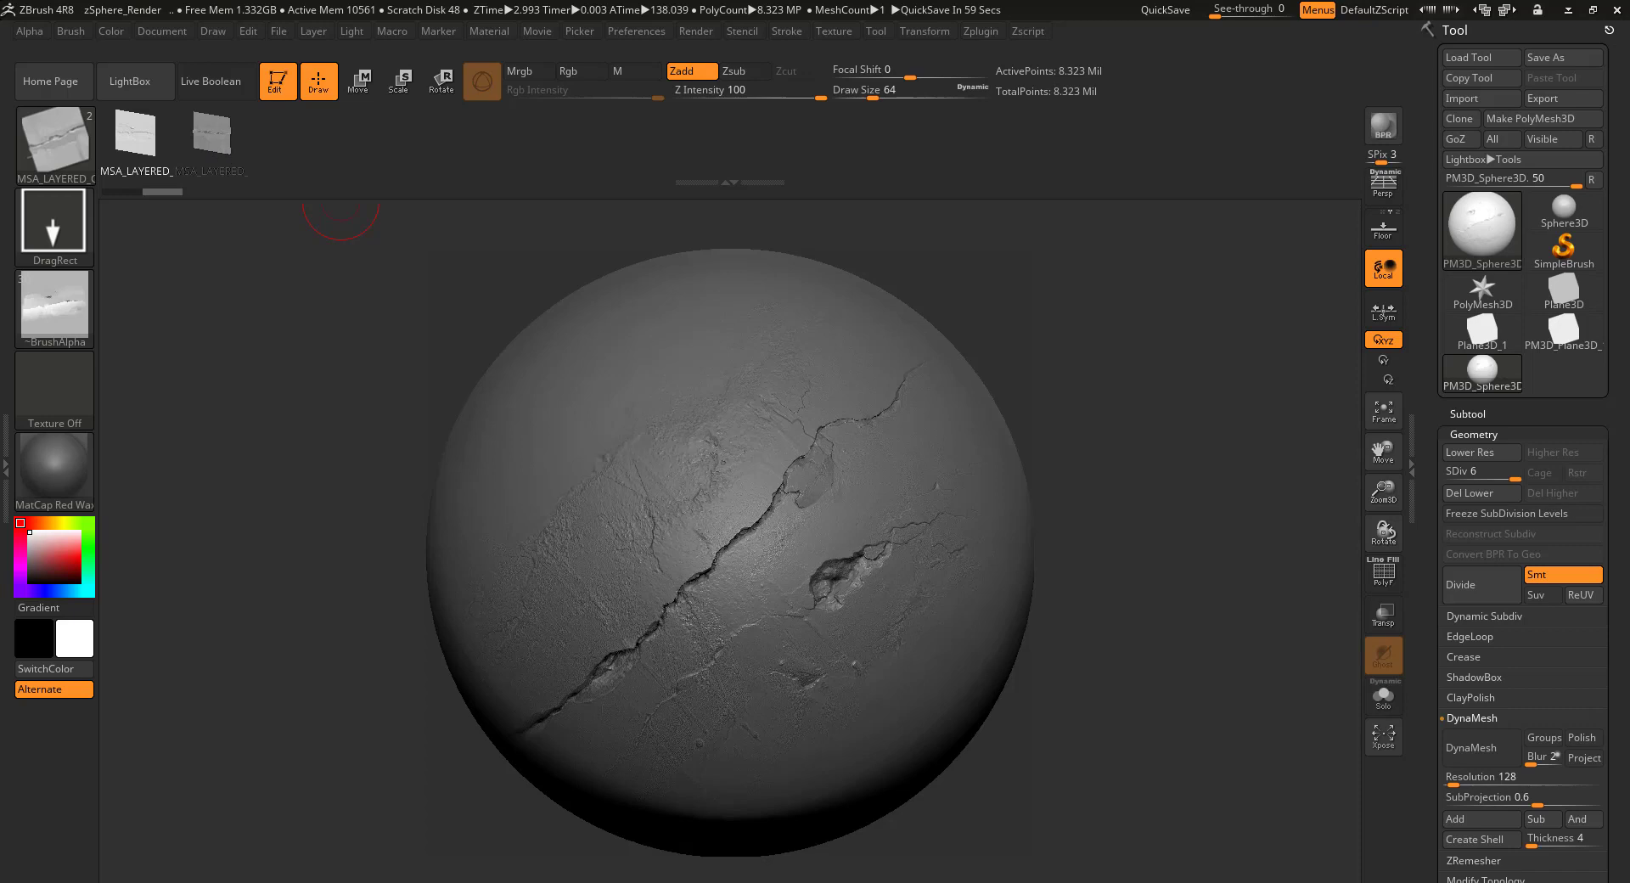
key("ctrl")
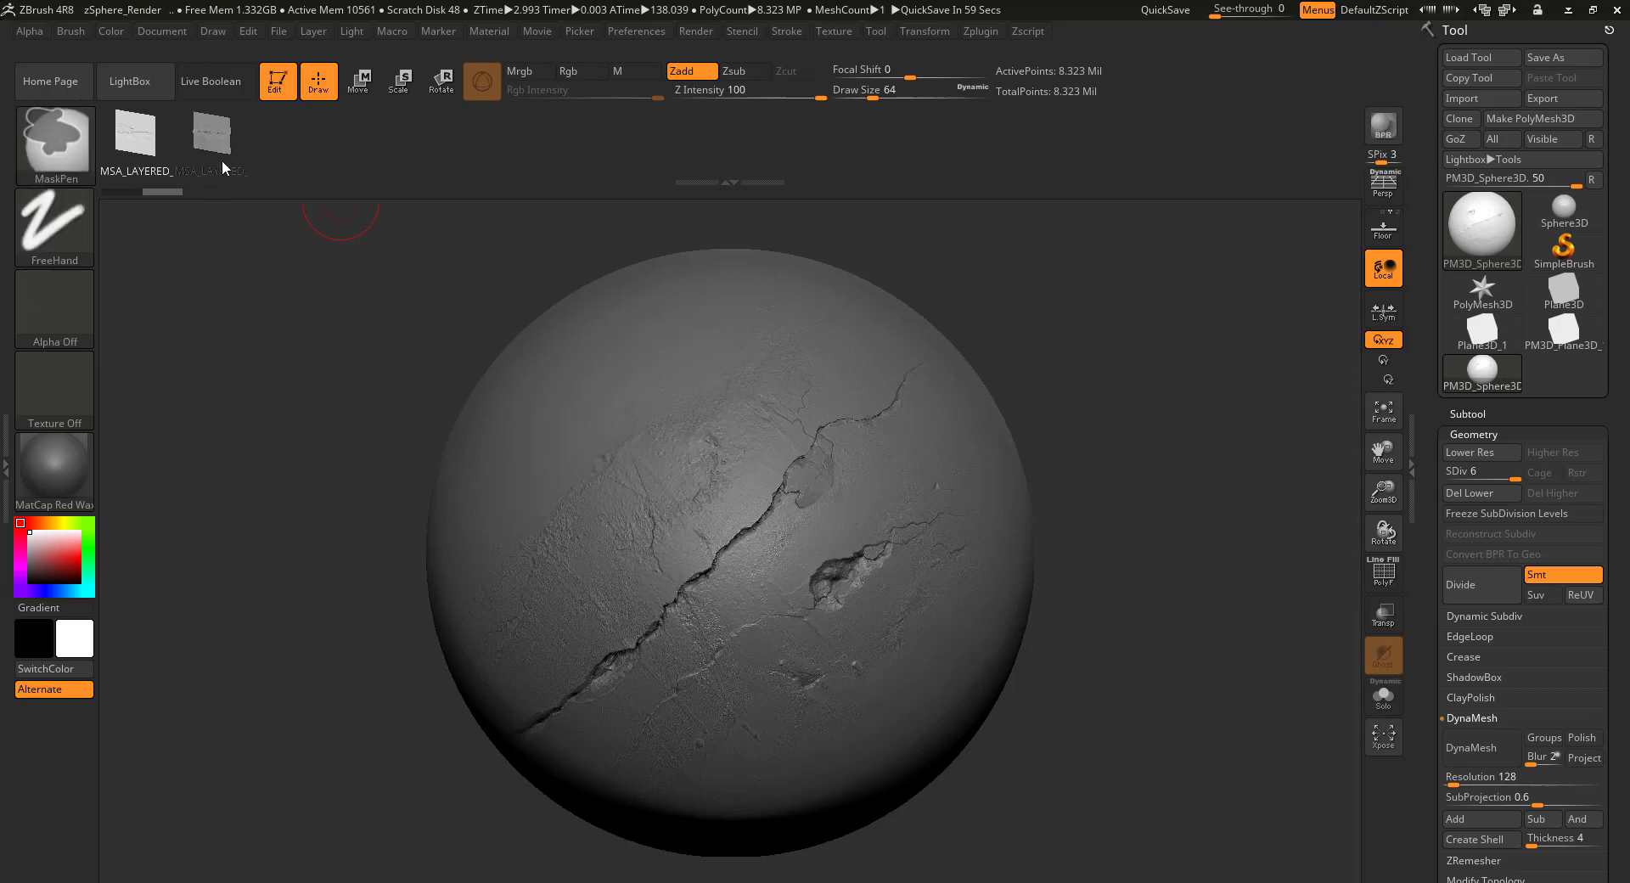
left_click(212, 136)
key("ctrl+z")
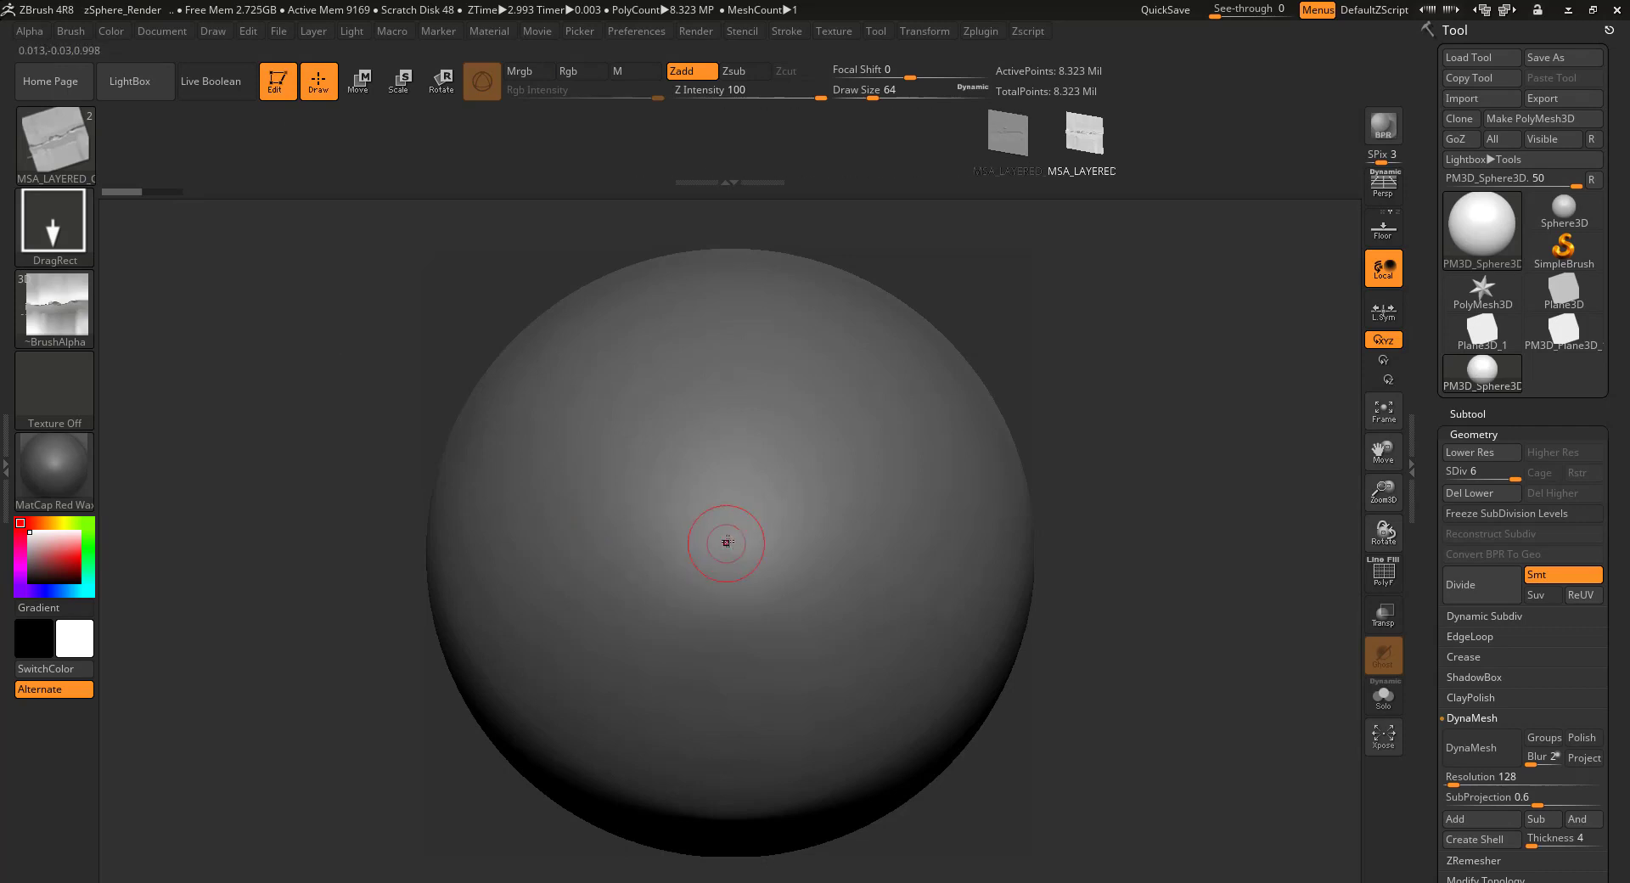
left_click_drag(727, 542, 510, 109)
- Reposition and angle a wood stamp on the sphere, inspect it from a slight turn, then undo
left_click_drag(578, 196, 654, 331)
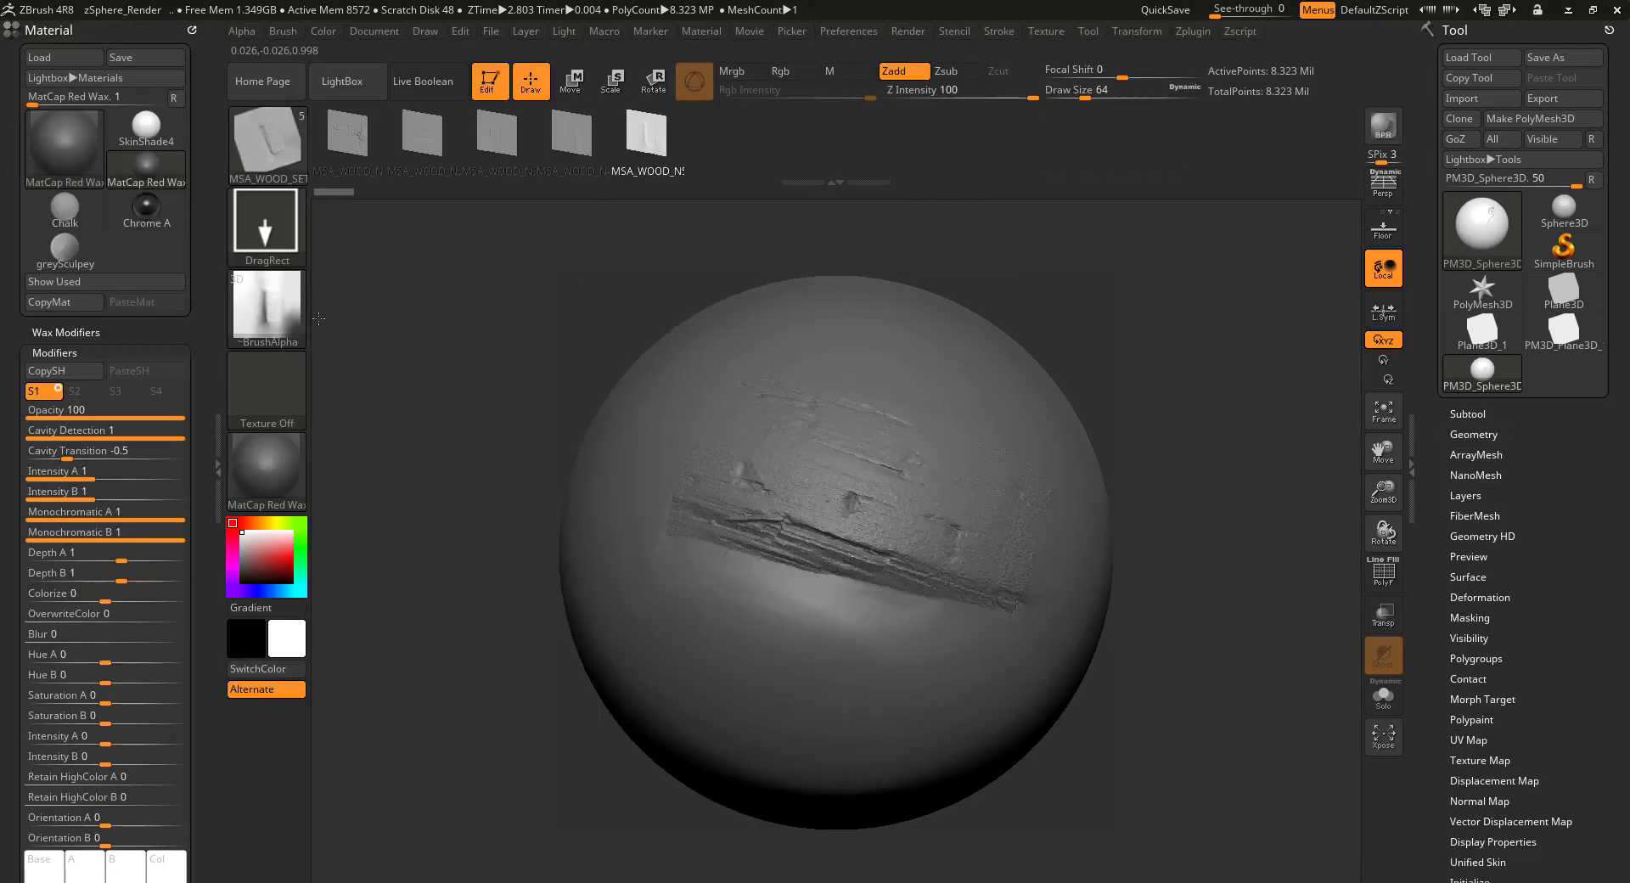
left_click_drag(394, 337, 414, 343)
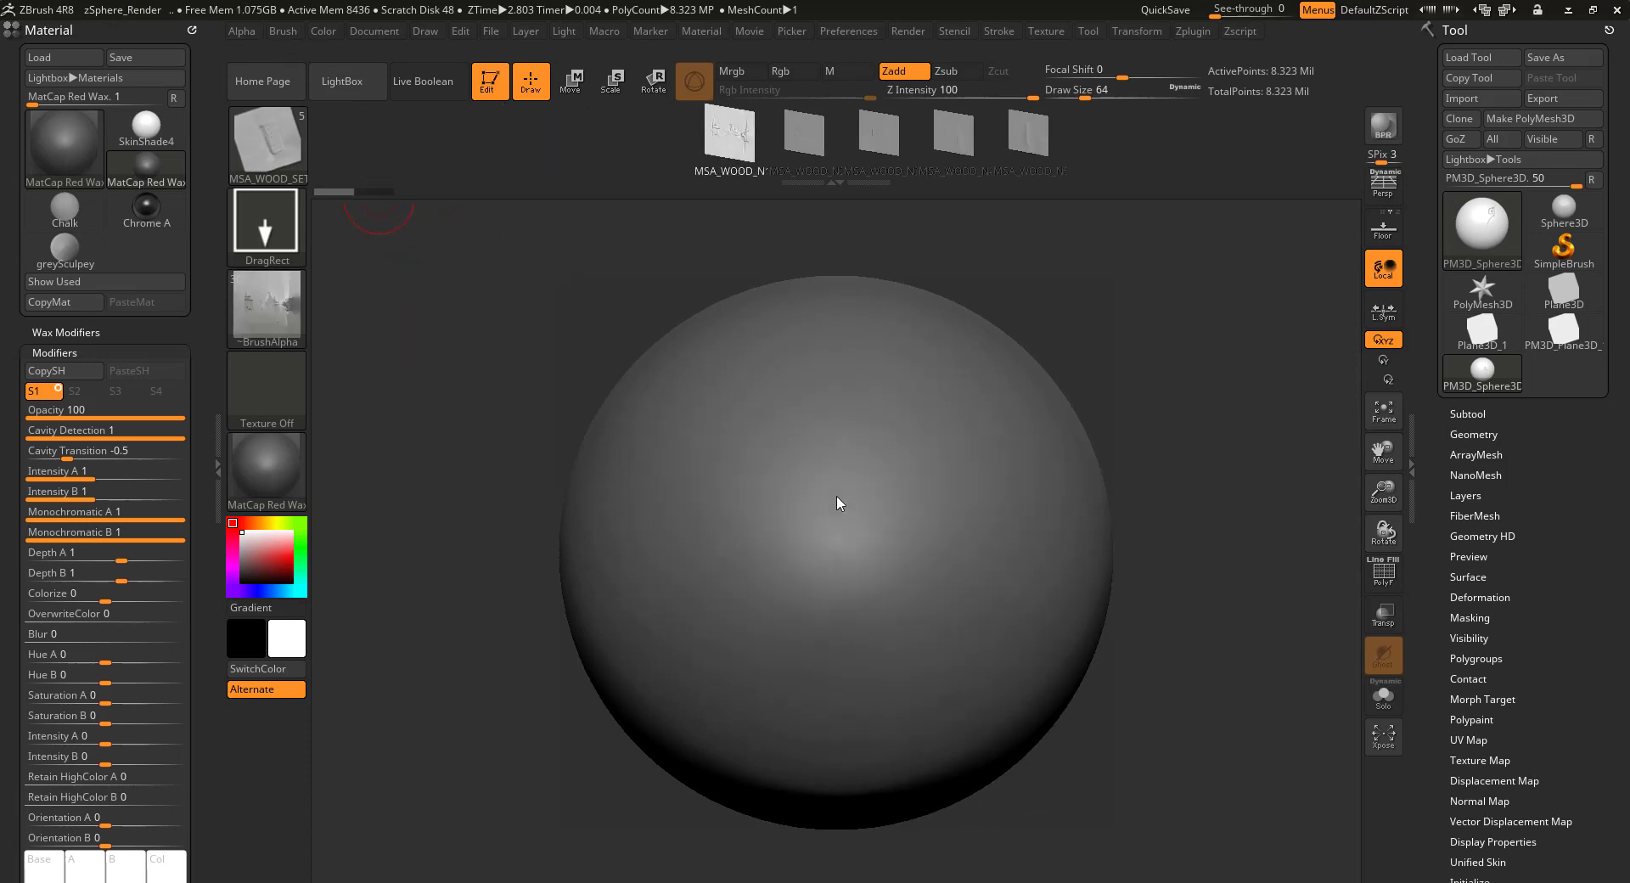
left_click_drag(820, 529, 492, 313)
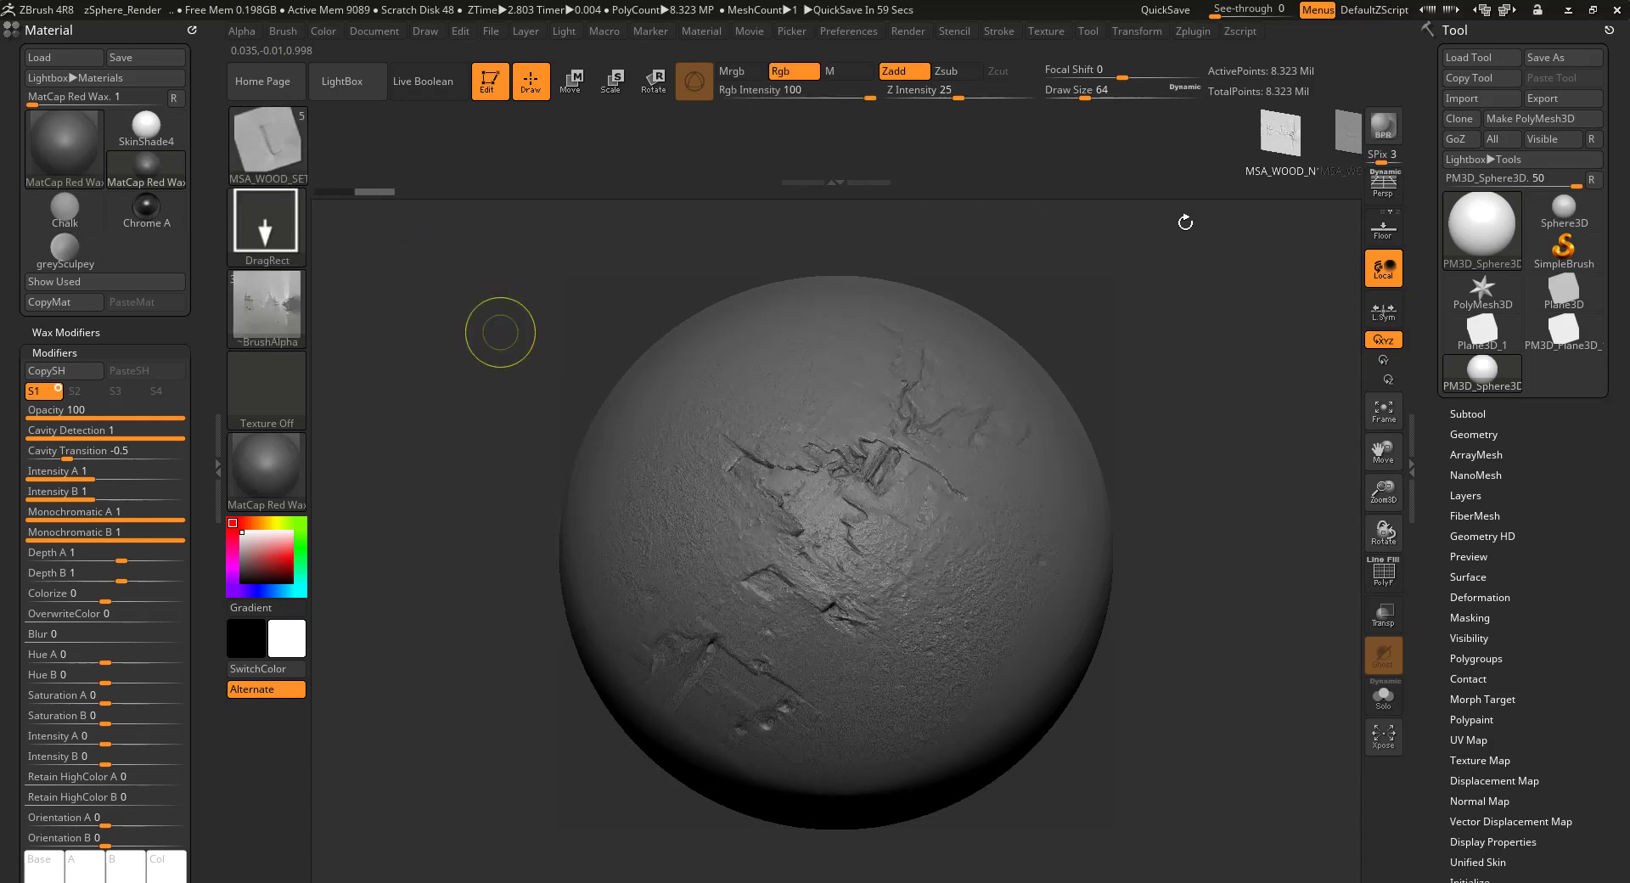
key("ctrl+z")
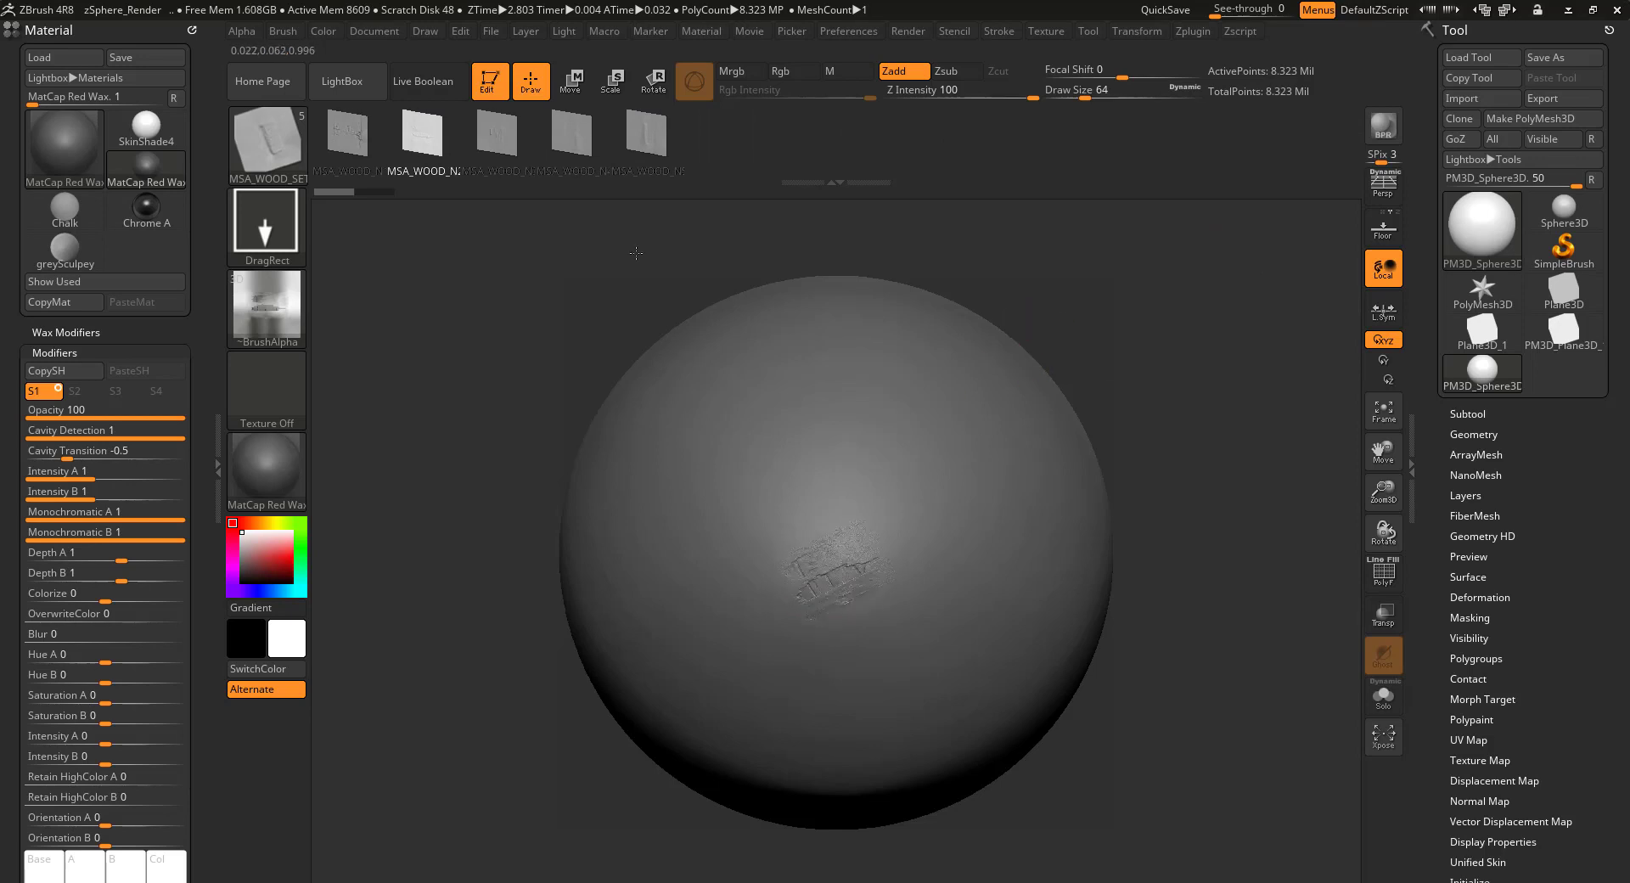
- Try larger and smaller rotated wood imprints near the sphere's centre, undoing each
left_click_drag(837, 578, 900, 518)
left_click_drag(849, 594, 887, 351)
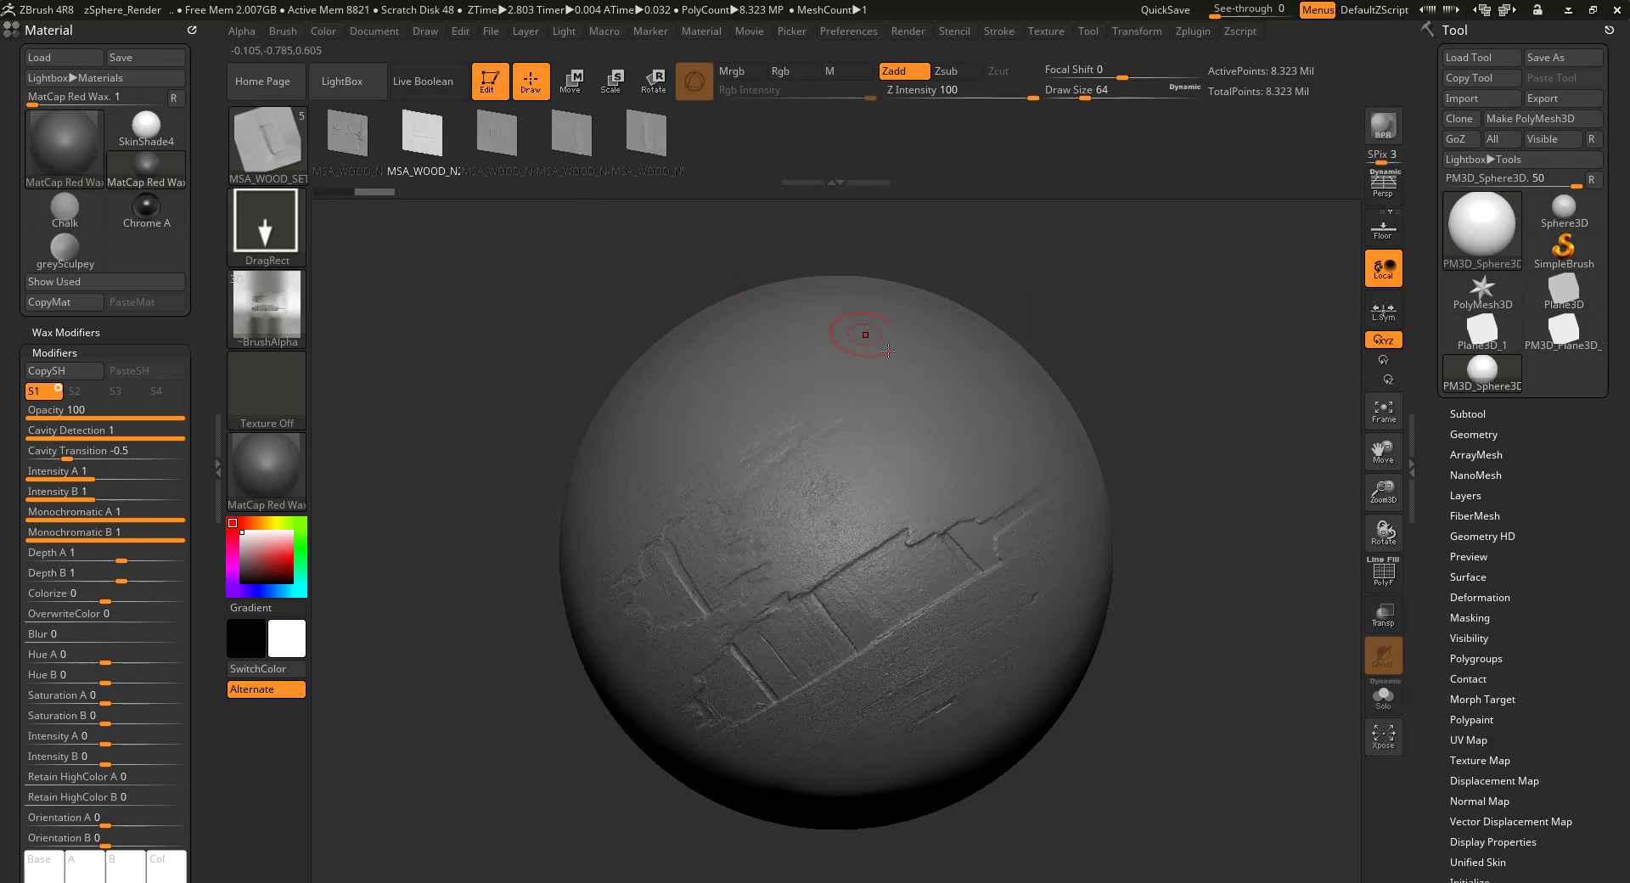
key("ctrl+z")
mouse_move(827, 564)
left_mouse_down()
mouse_move(879, 518)
mouse_move(757, 401)
left_mouse_up()
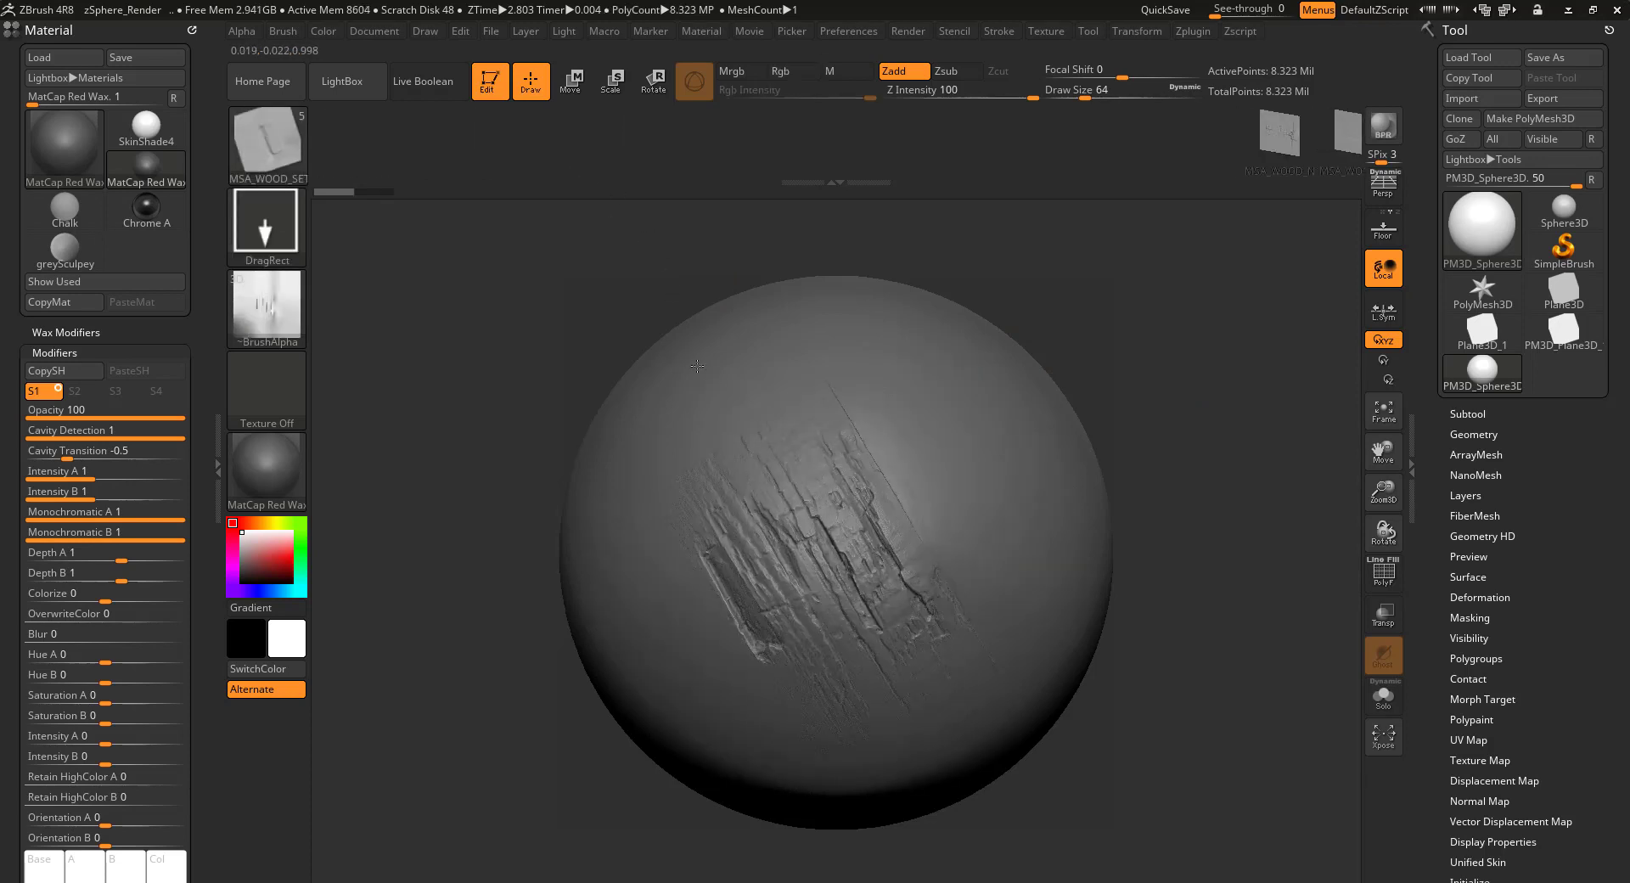
key("ctrl+z")
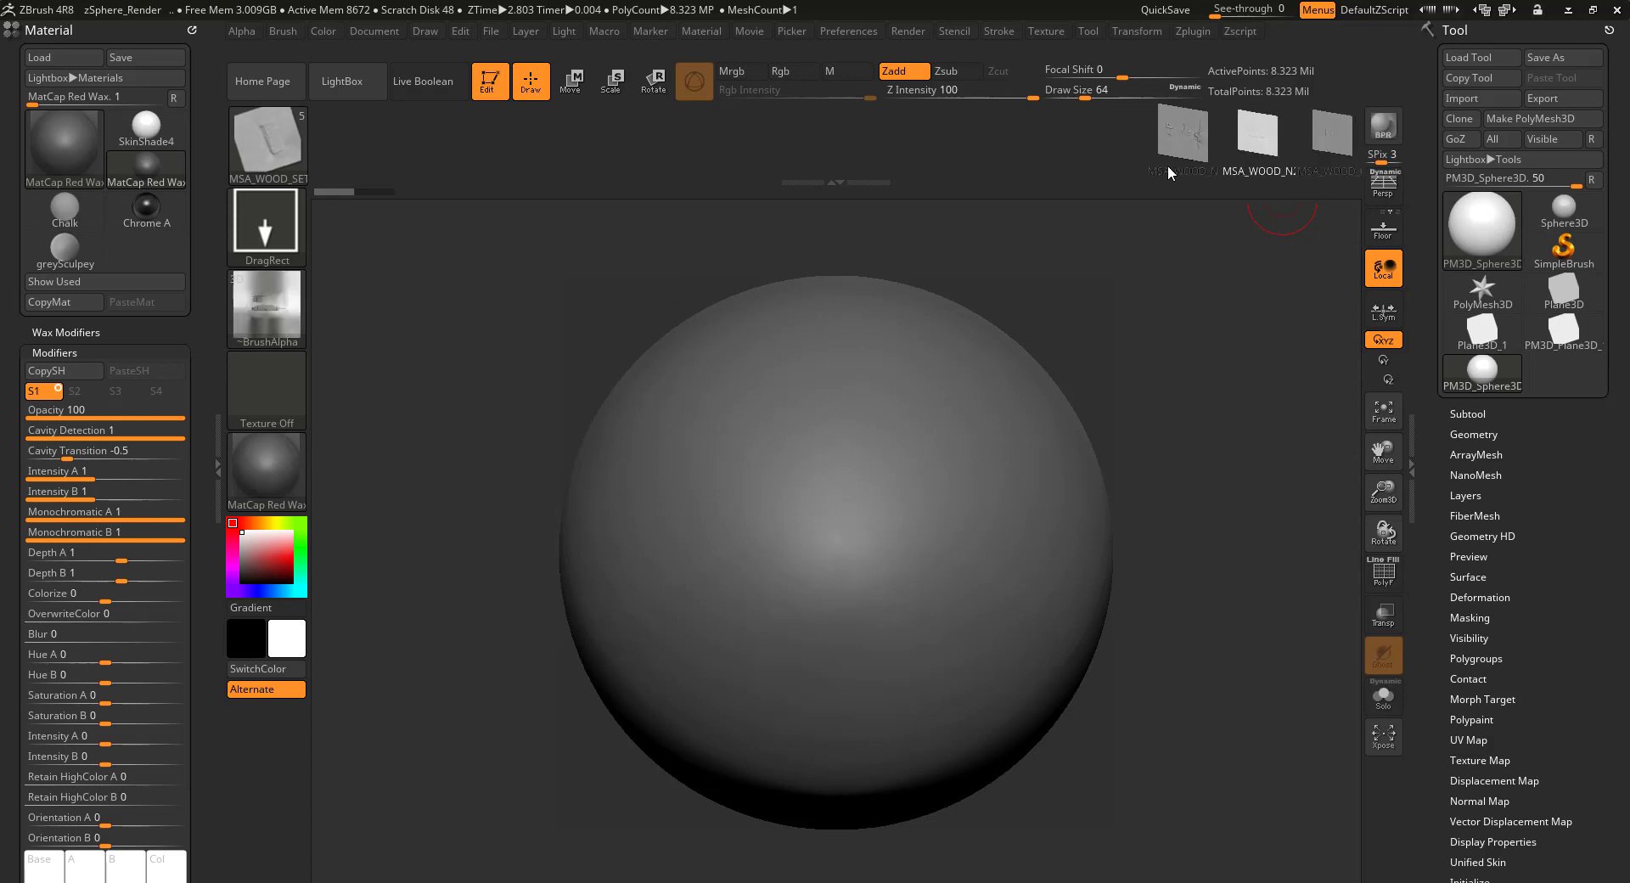
- Stamp wood imprints across the centre and toward the upper right, undoing each
left_click_drag(829, 533, 950, 408)
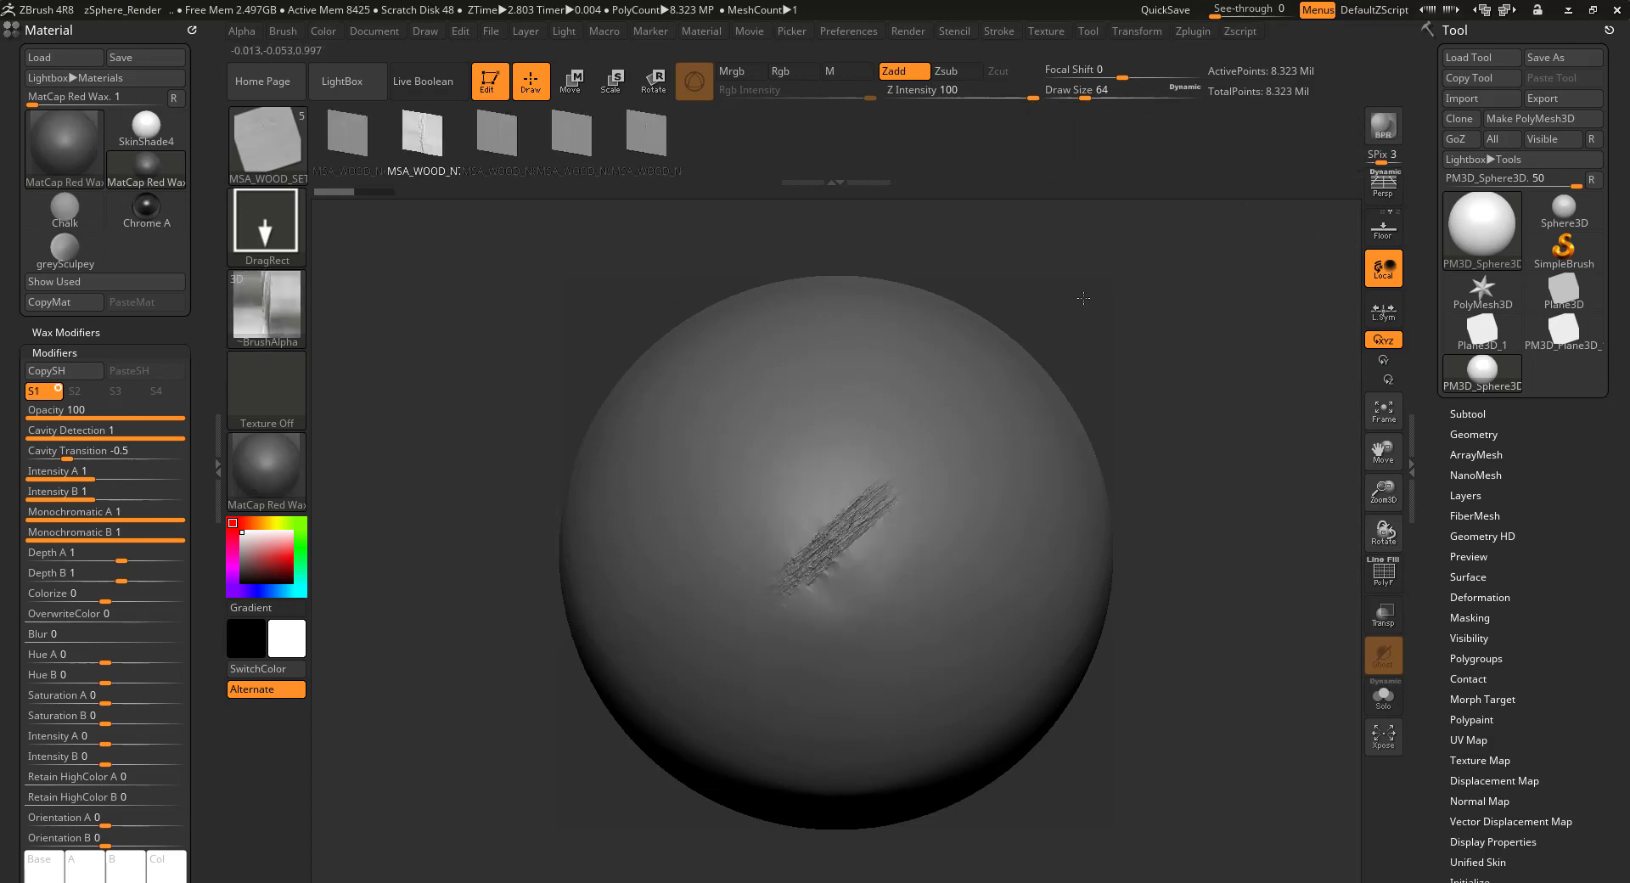
key("ctrl+z")
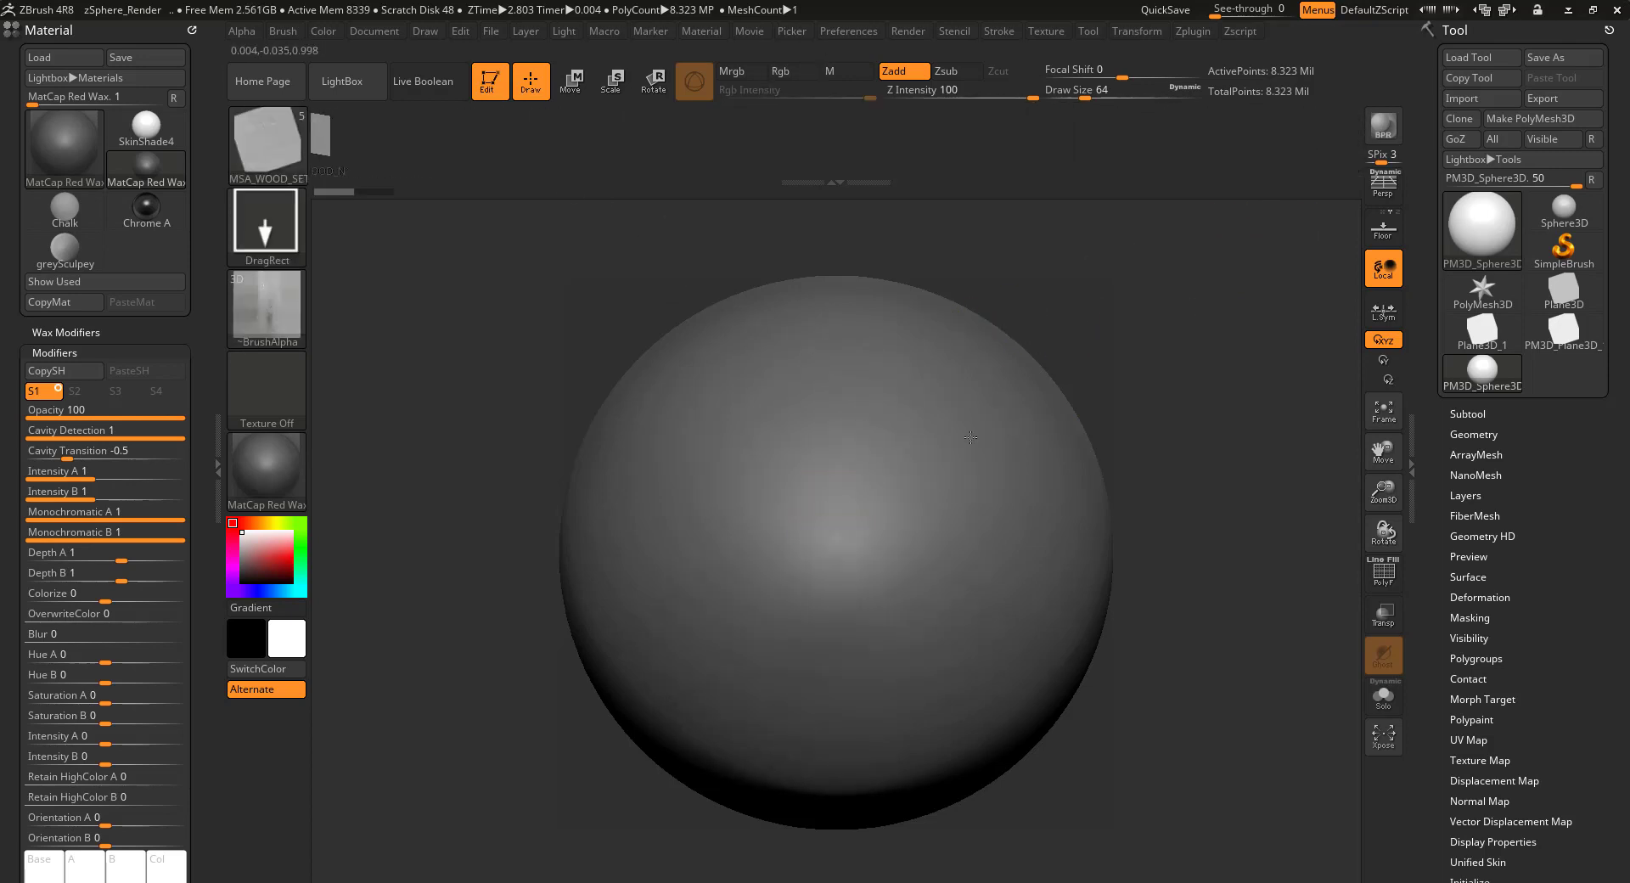
left_click_drag(1205, 281, 1273, 256)
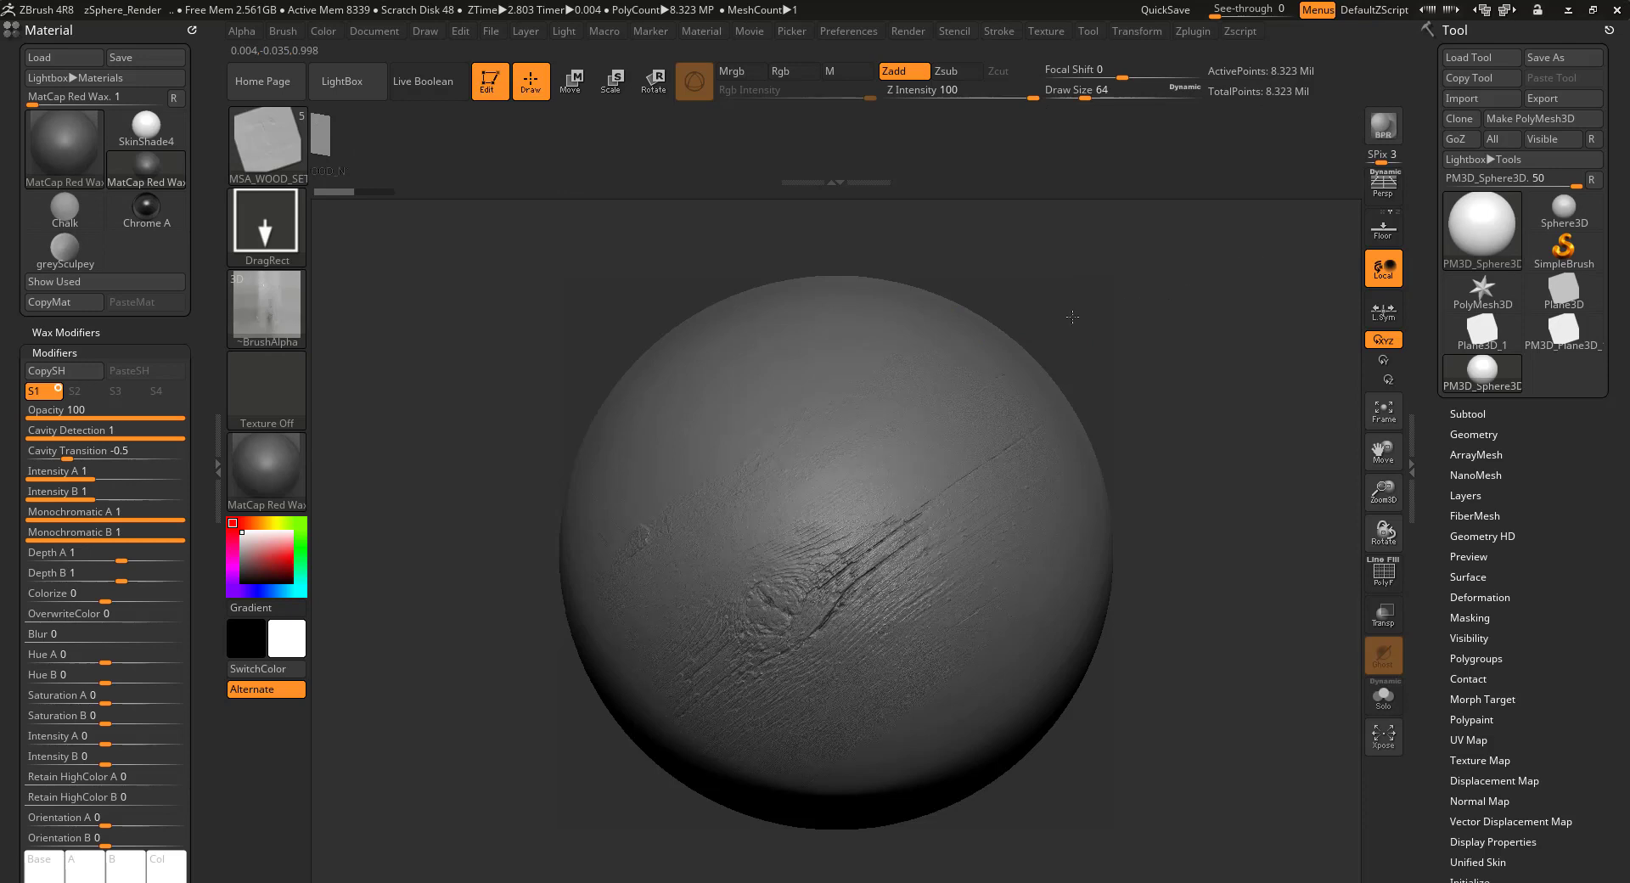
key("ctrl+z")
- Reload the MSA_WOOD_SET brush and stamp a wood-grain imprint on the sphere, then undo
key("b")
key("c")
key("l")
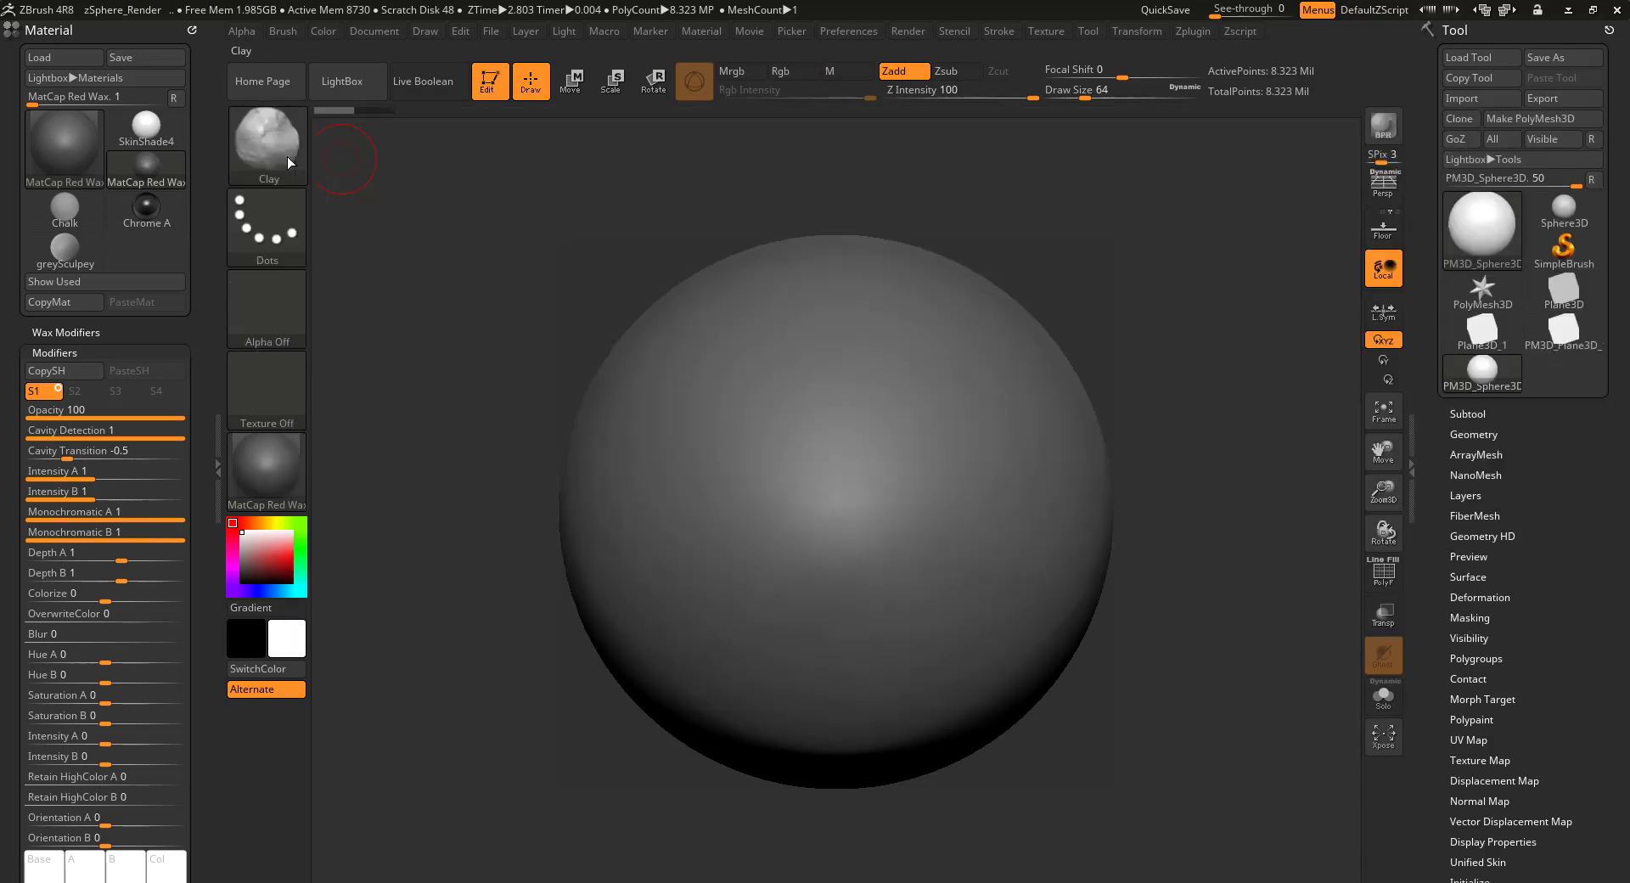
left_click(287, 156)
left_click(480, 333)
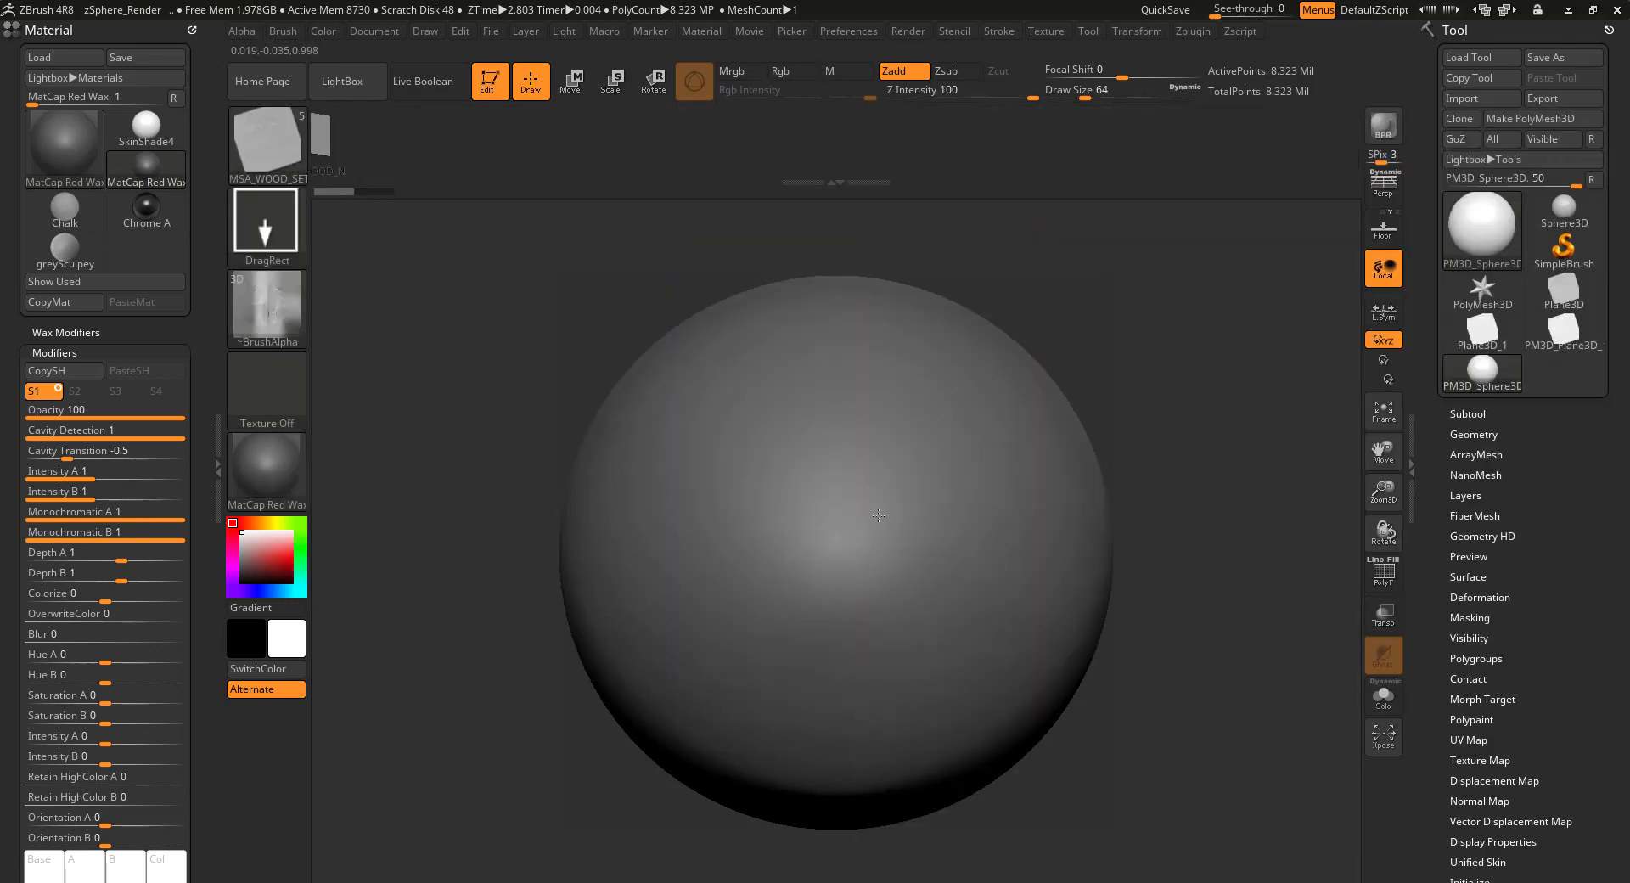
left_click_drag(879, 516, 1265, 248)
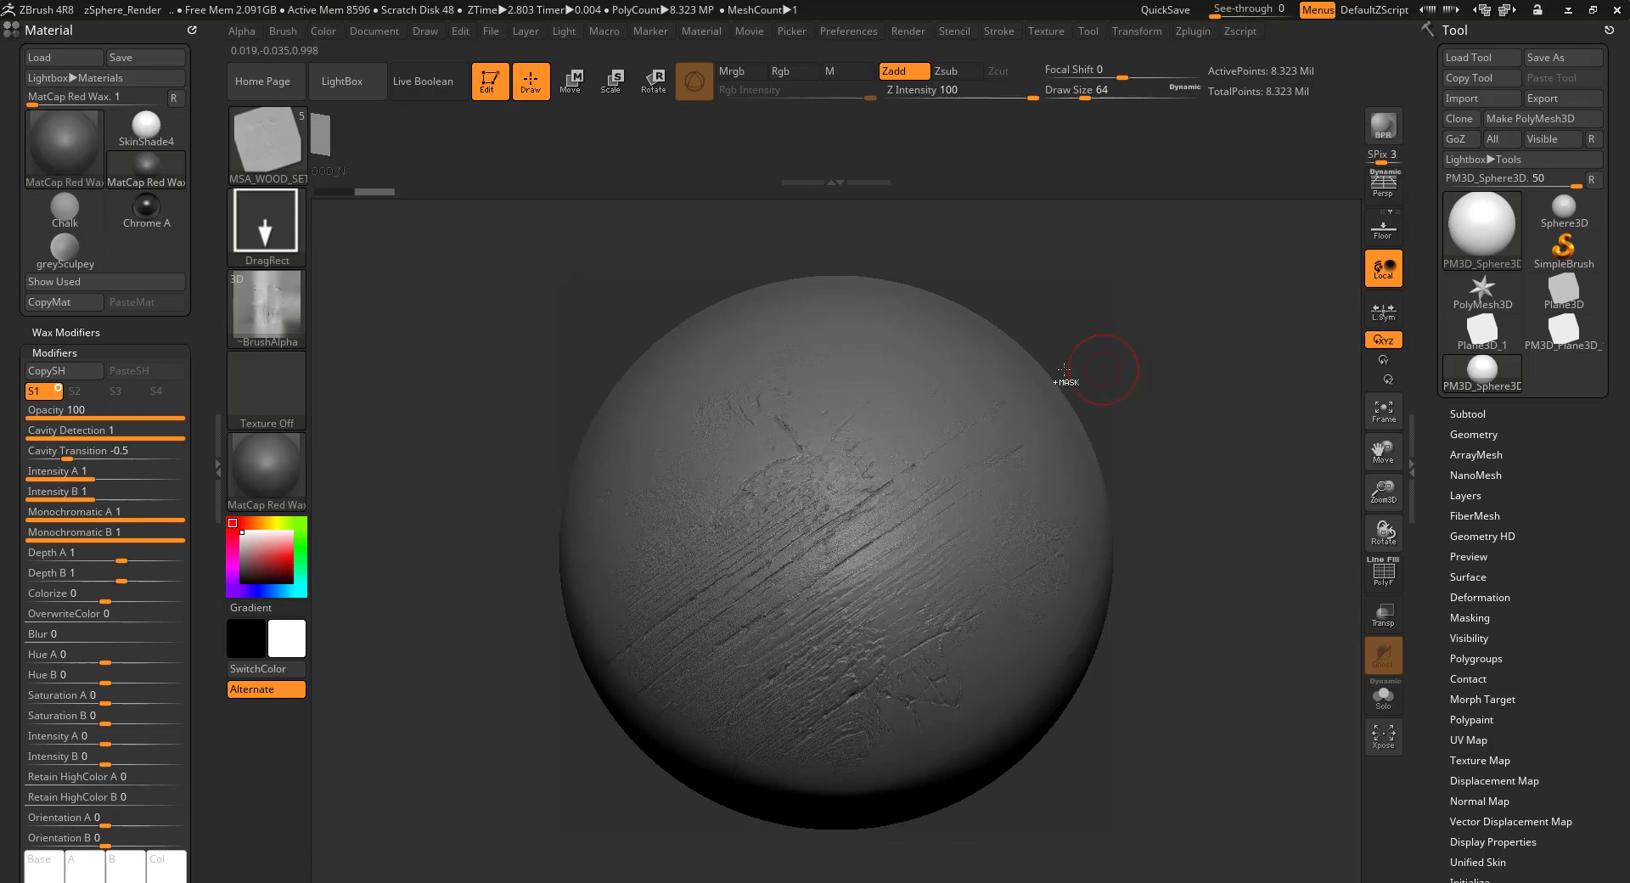
left_click(321, 136)
key("ctrl+z")
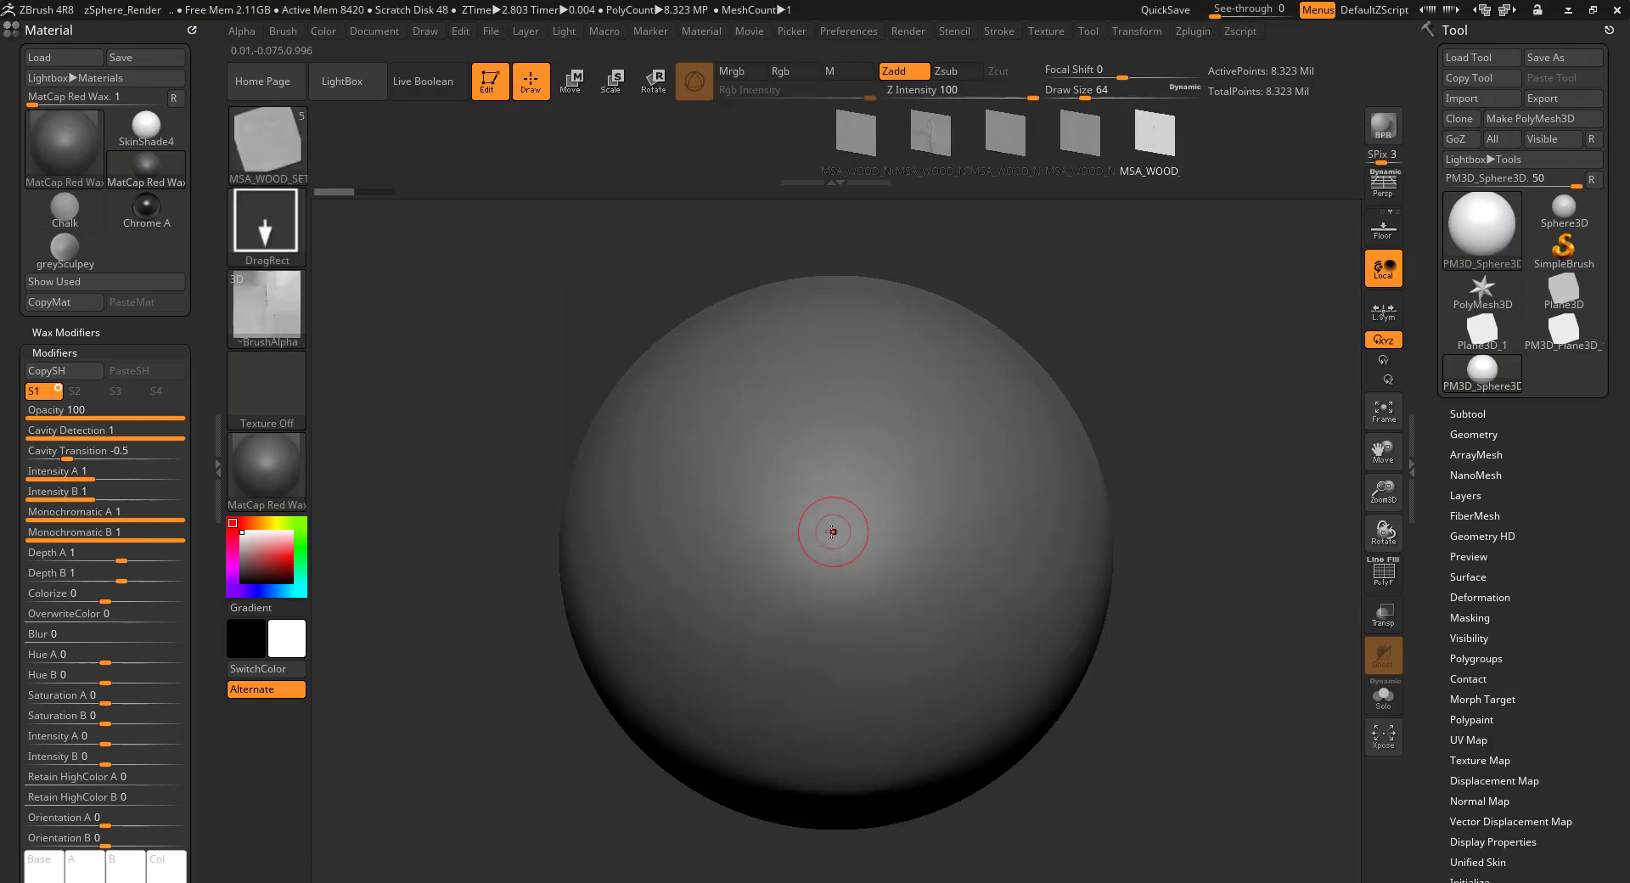
- Stamp another wood variant at the centre, then a wood-plank brush from the library, undoing both
left_click_drag(836, 531, 1264, 252)
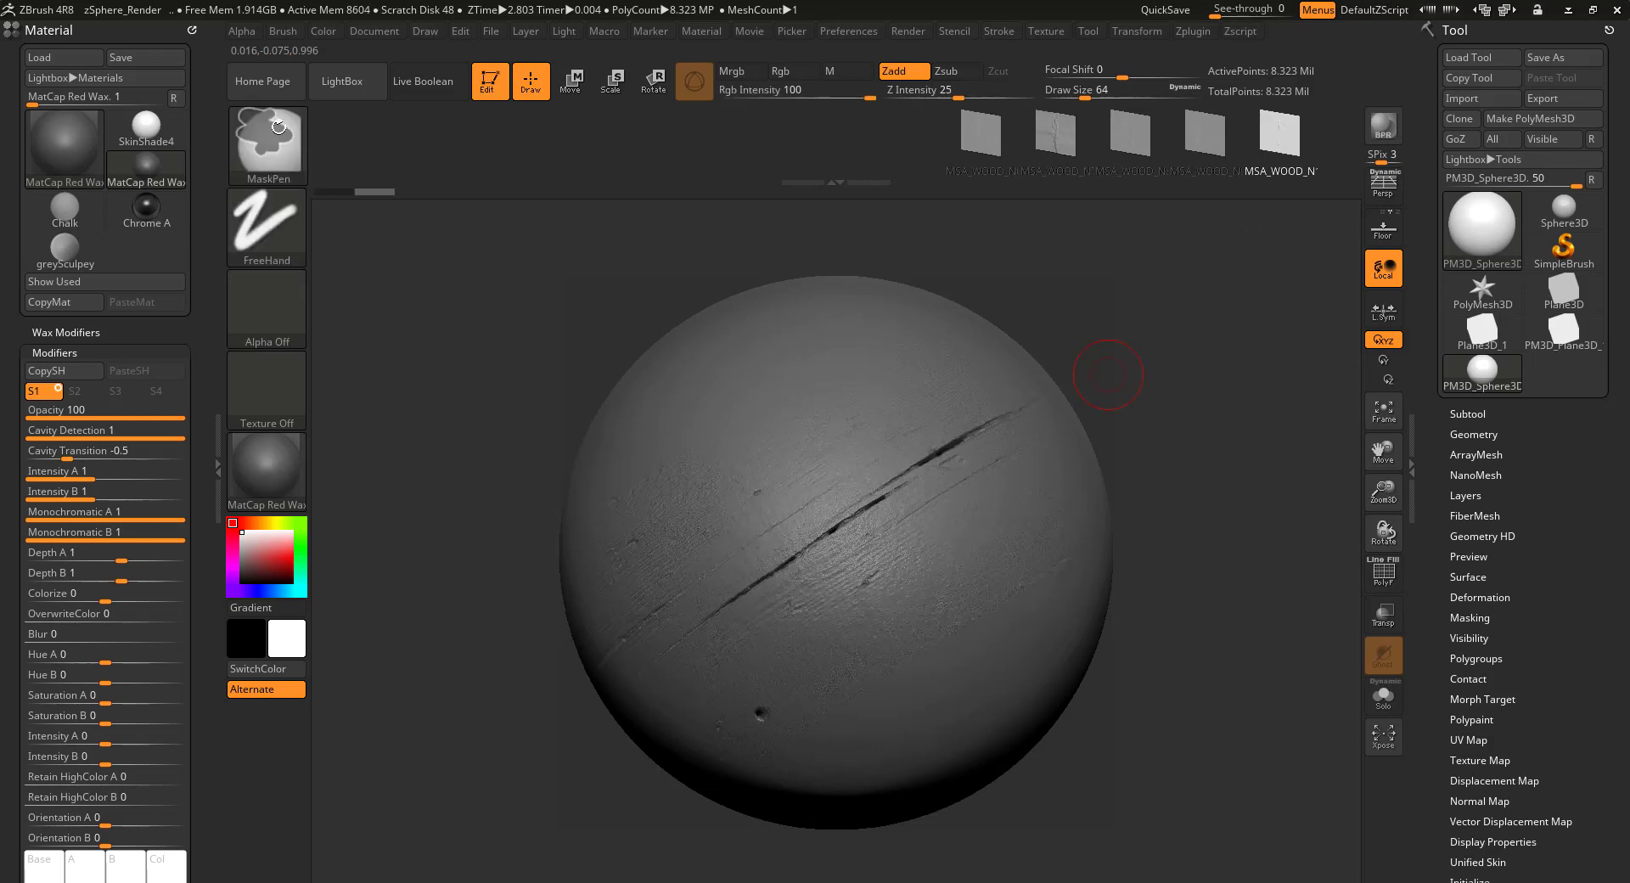
key("ctrl+z")
key("b")
left_click(760, 573)
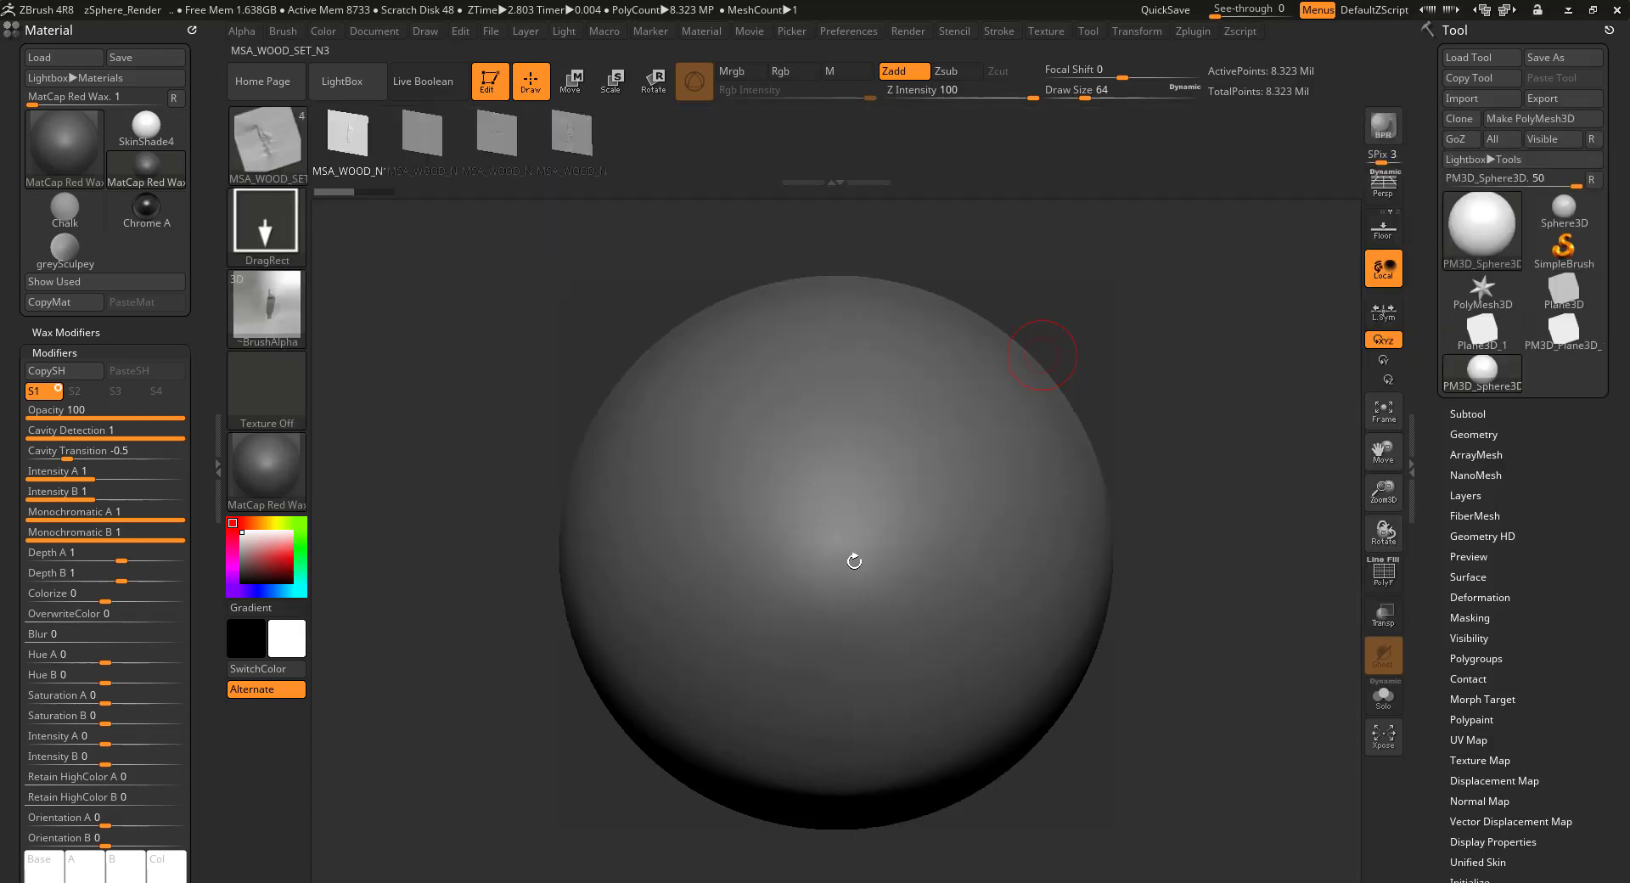
left_click_drag(817, 548, 1141, 262)
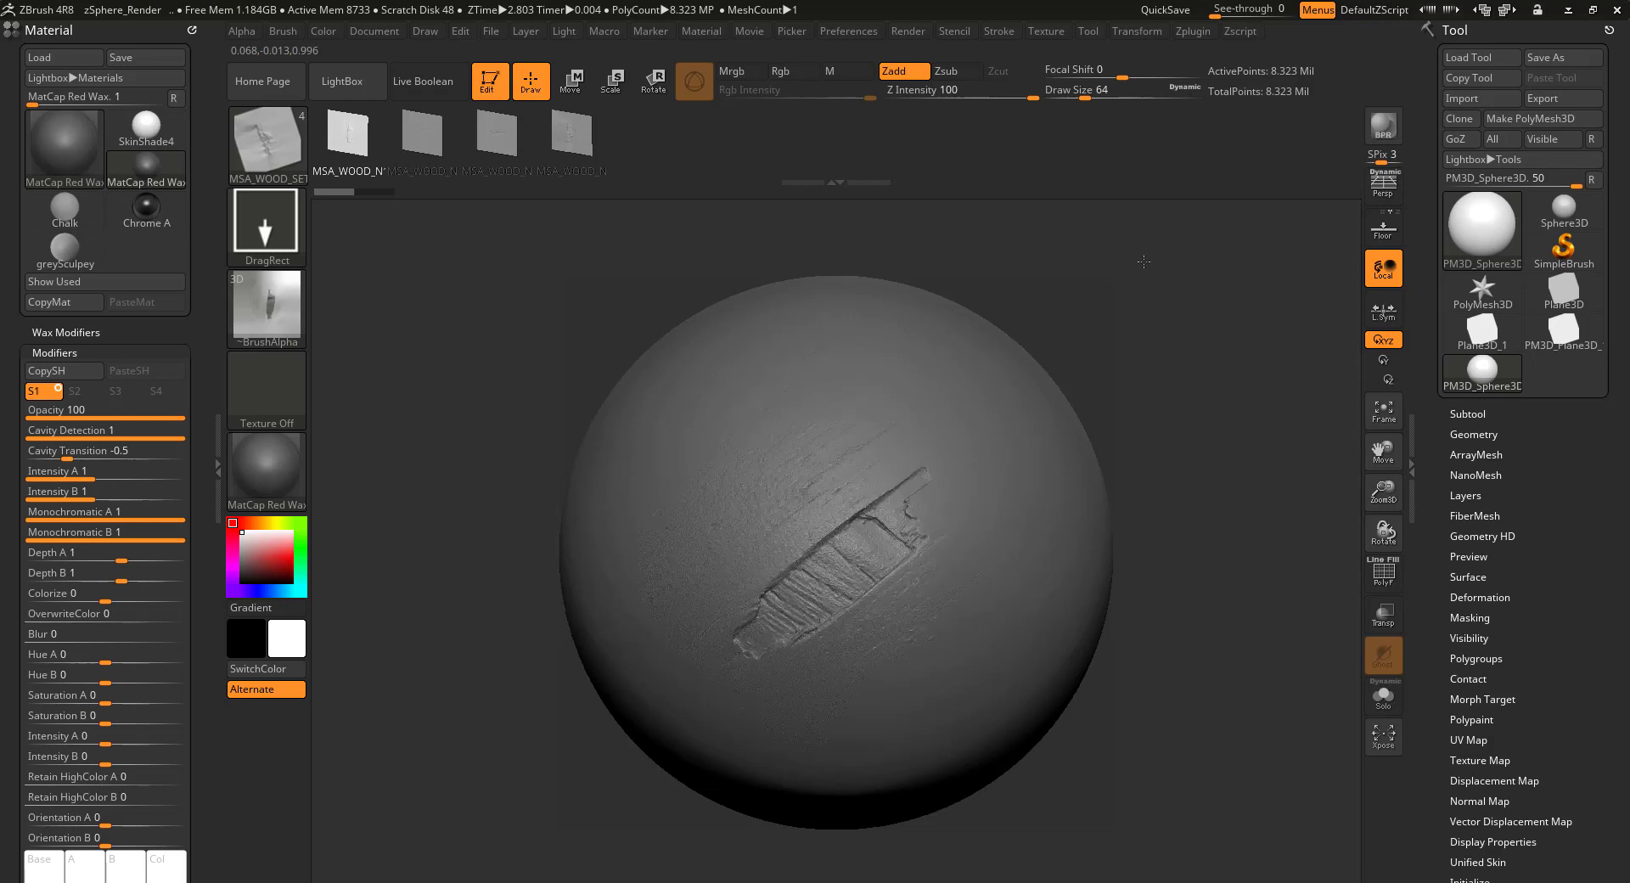
key("ctrl+z")
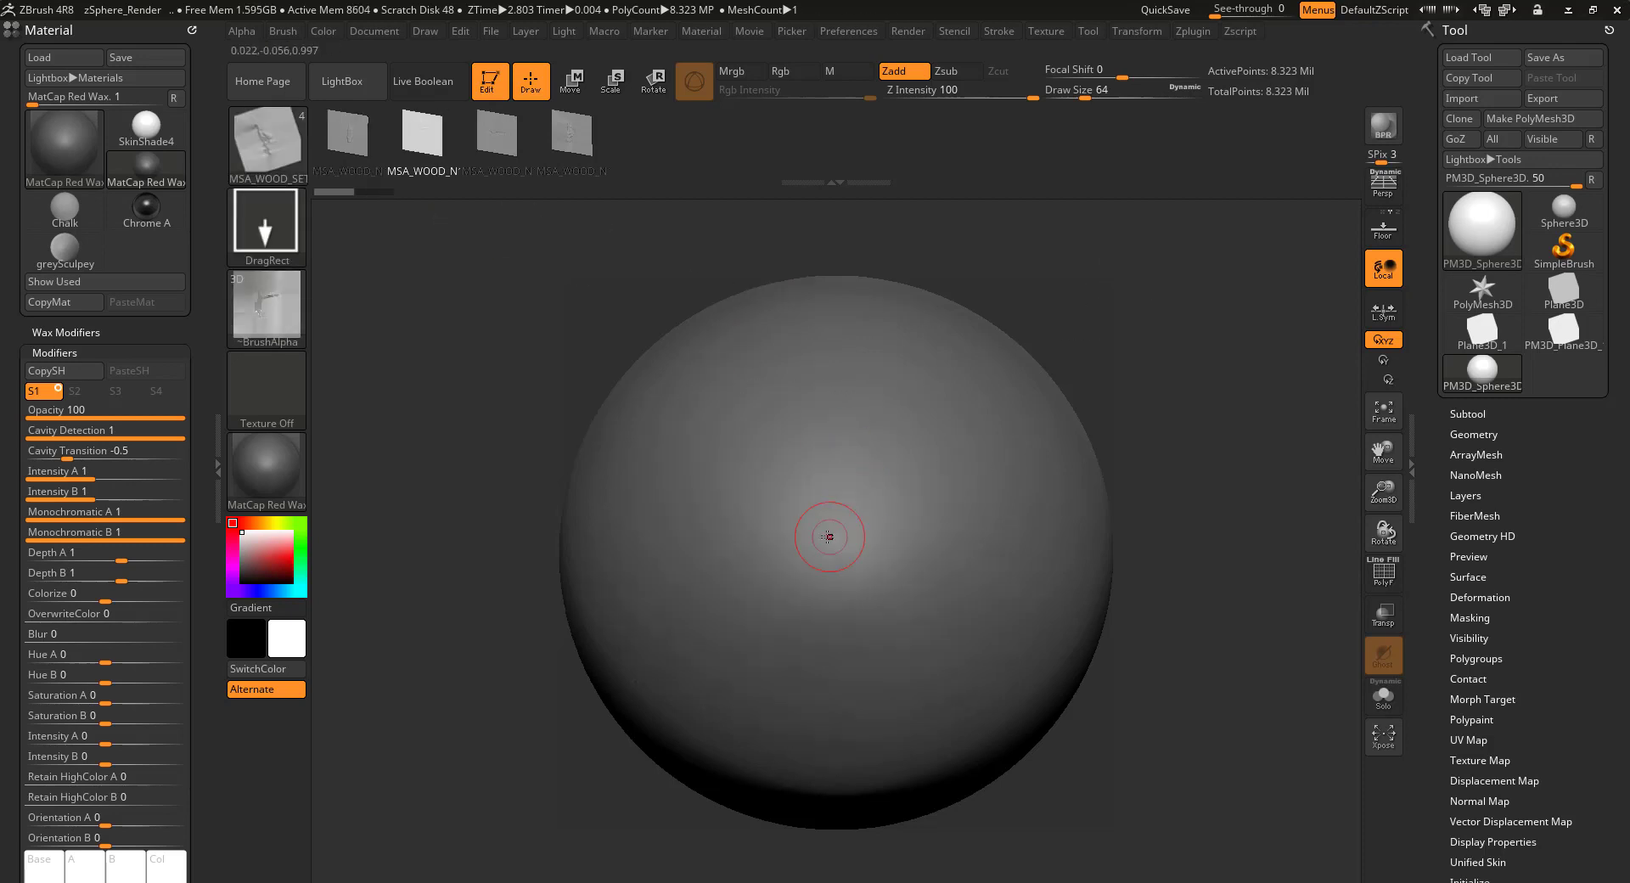
- Compare plank imprints from the third and fourth wood variants stamped diagonally across the sphere
left_click_drag(828, 535, 1002, 349)
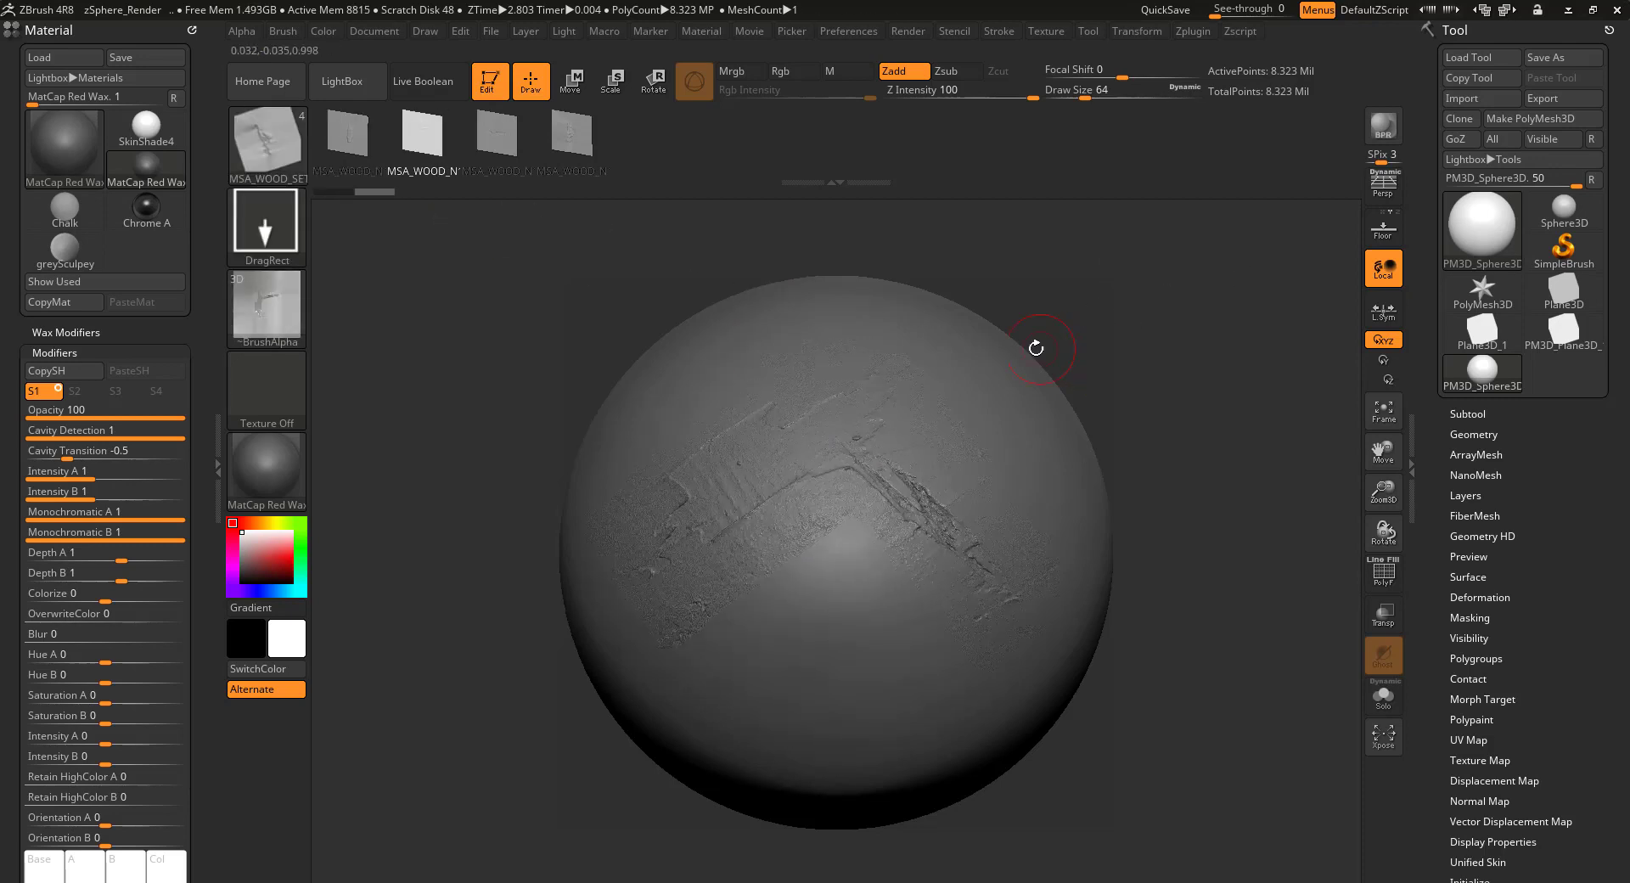
key("ctrl")
key("ctrl+z")
left_click(499, 149)
left_click_drag(830, 546, 1169, 287)
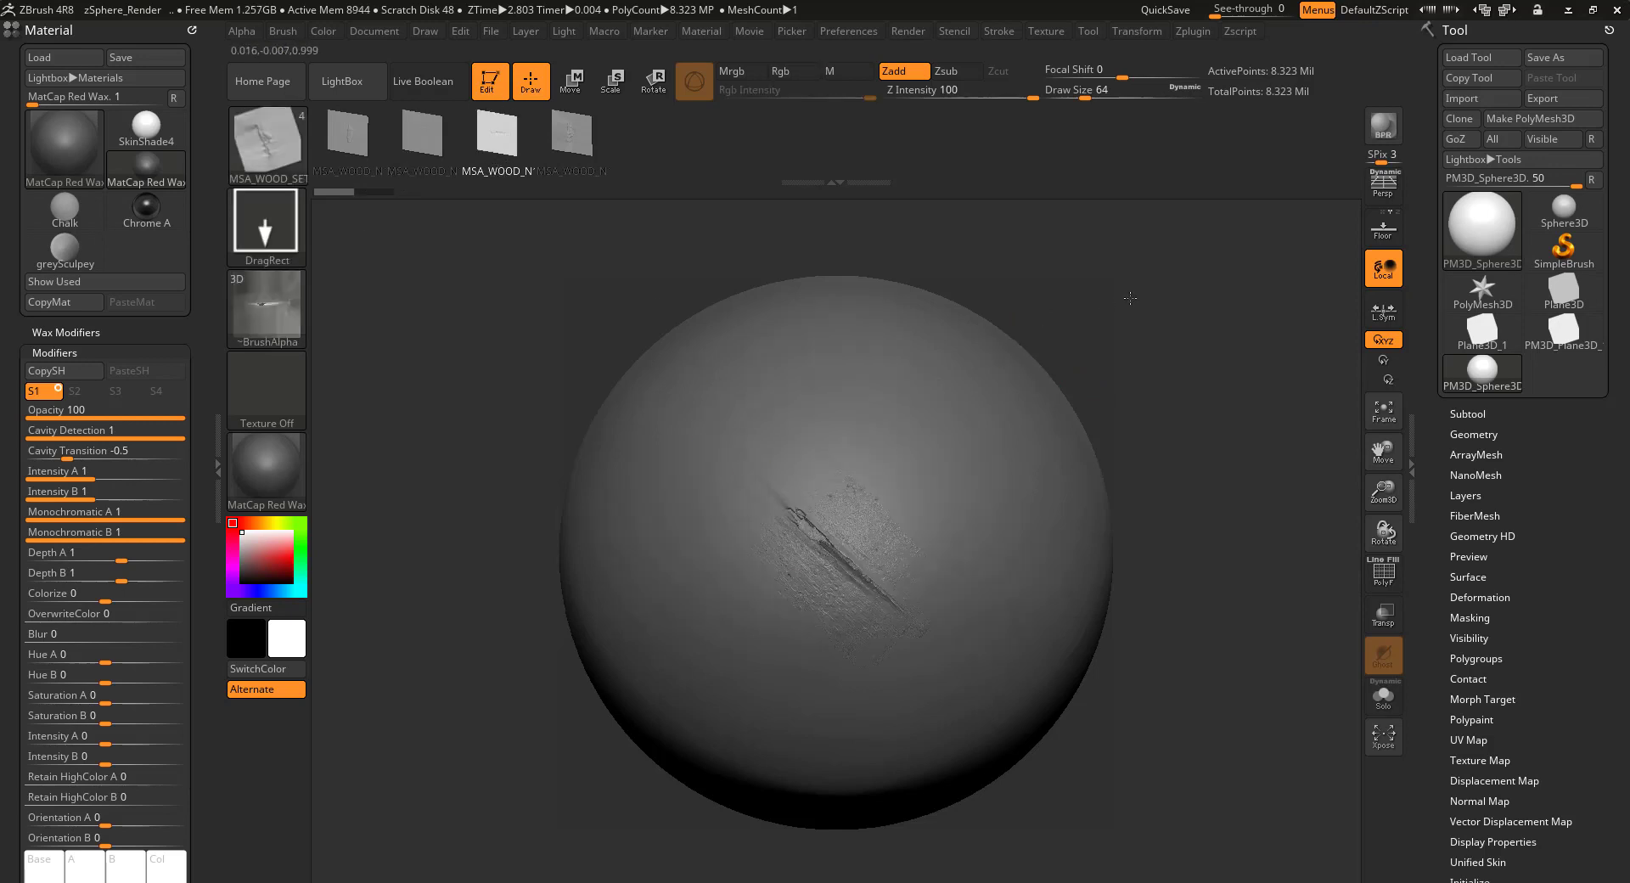
key("ctrl+z")
left_click(571, 132)
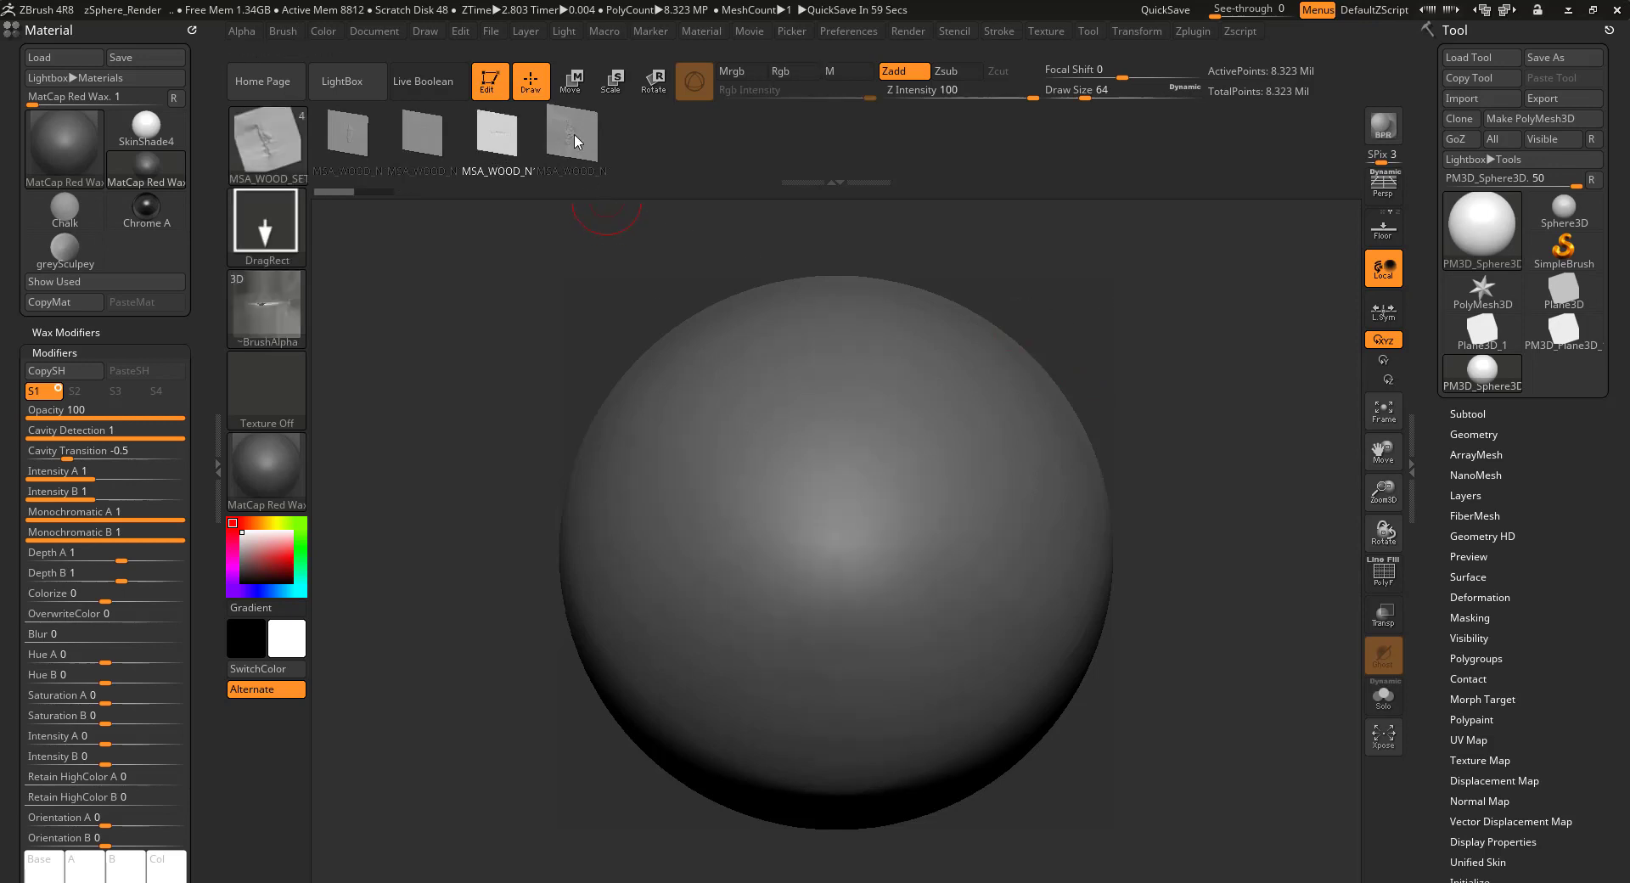
mouse_move(835, 547)
left_mouse_down()
mouse_move(1199, 263)
mouse_move(1153, 355)
left_mouse_up()
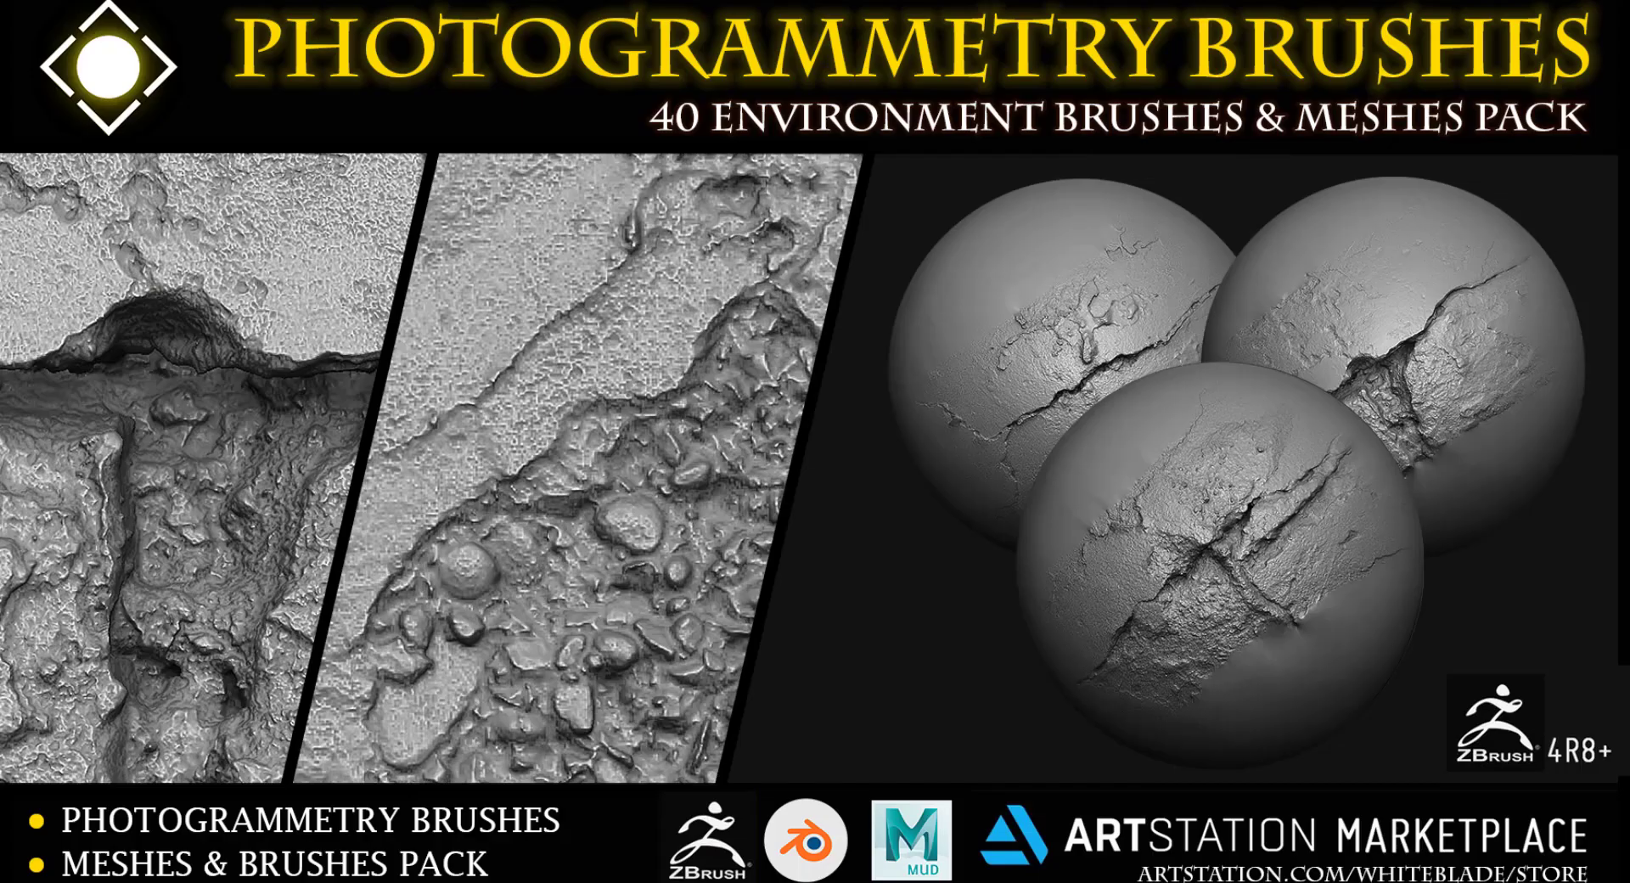